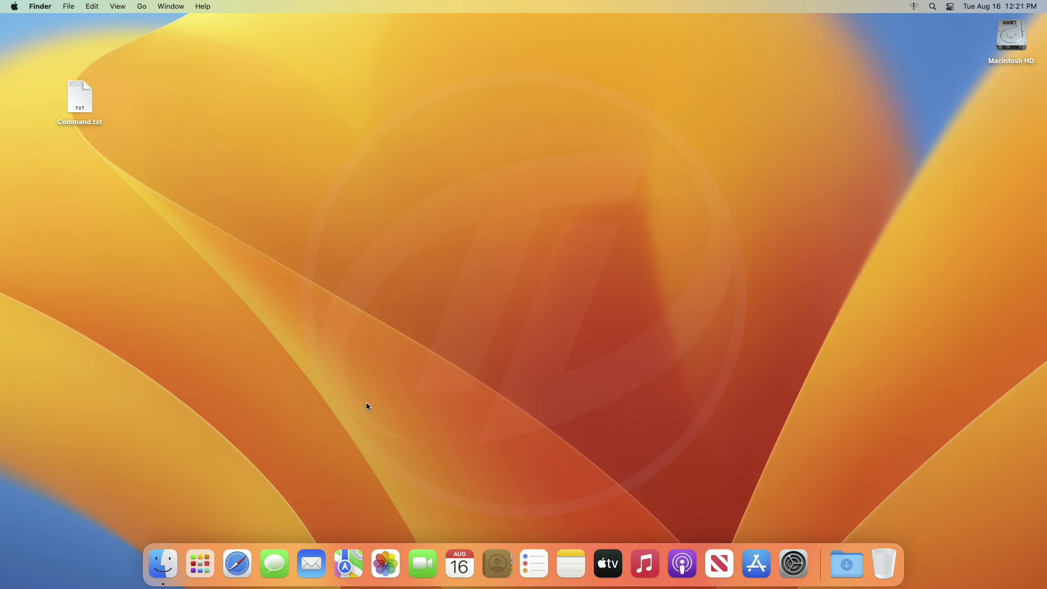
Step: Check the macOS installers in Launchpad and preview the createinstallmedia commands in Command.txt
{"action": "key", "text": "F4"}
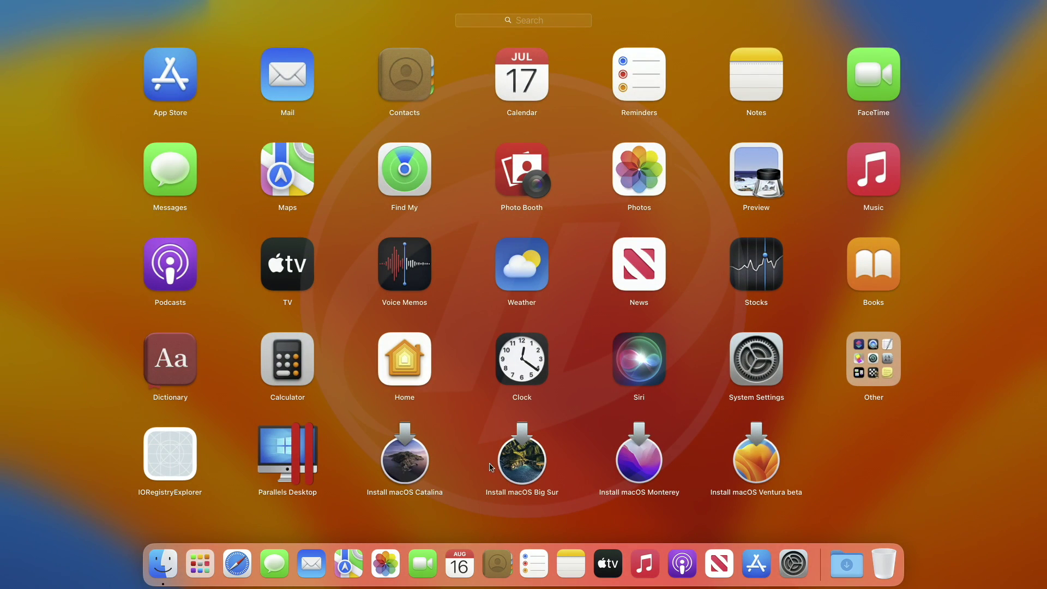
{"action": "left_click", "coordinate": [841, 459]}
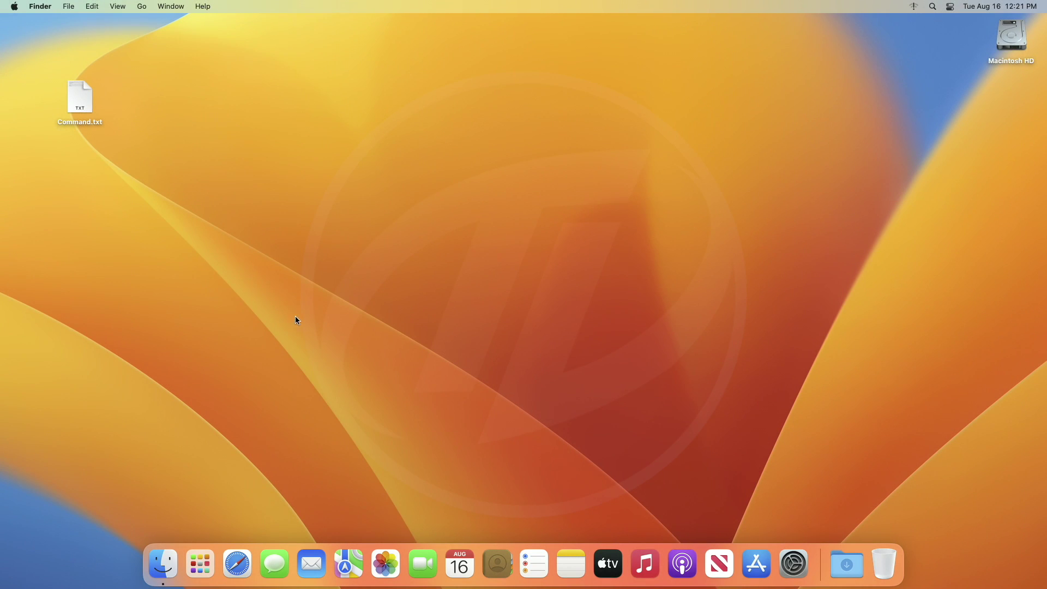
{"action": "left_click", "coordinate": [83, 97]}
{"action": "key", "text": "space"}
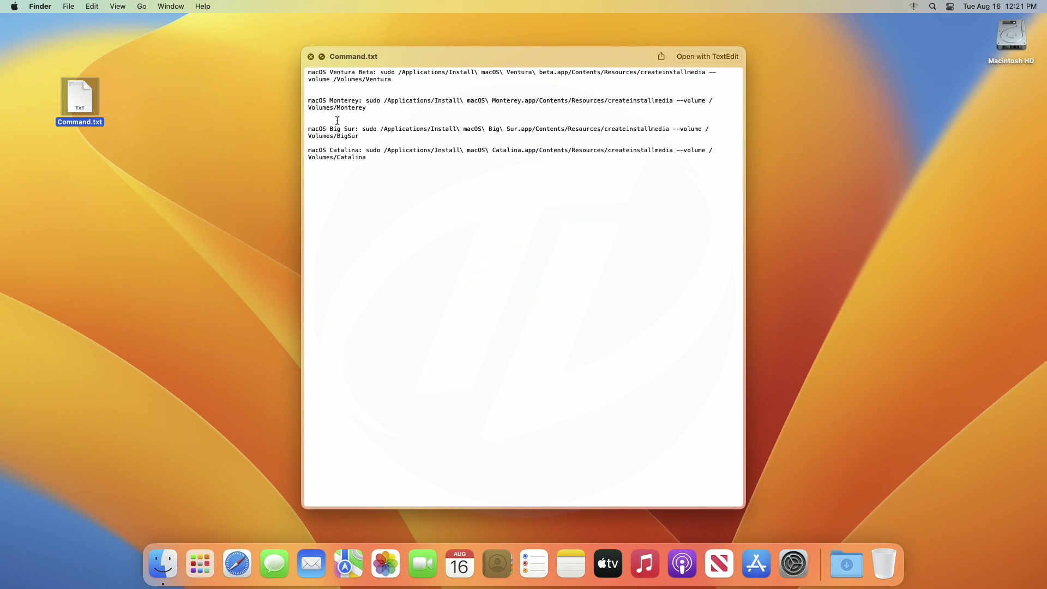
{"action": "left_click", "coordinate": [507, 218]}
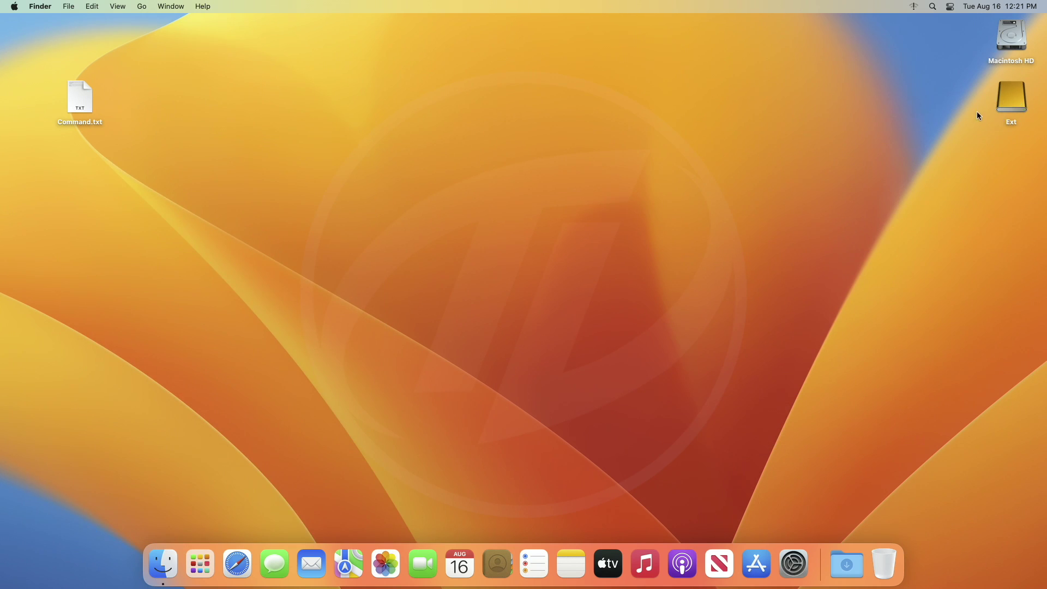
Step: Launch Disk Utility from the Other apps group
{"action": "left_click", "coordinate": [201, 565]}
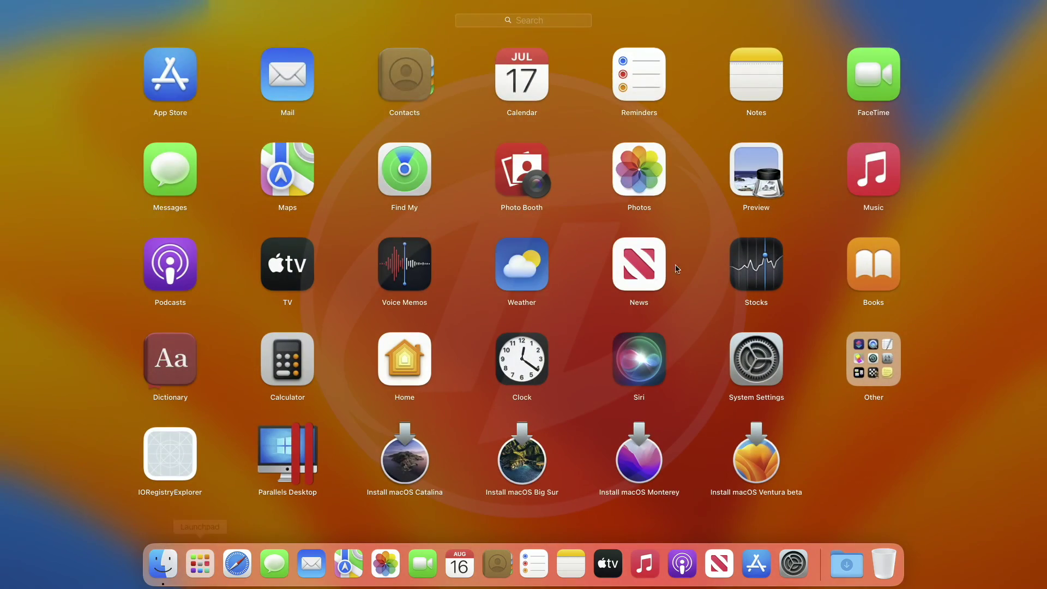
{"action": "left_click", "coordinate": [858, 344]}
{"action": "left_click", "coordinate": [874, 339]}
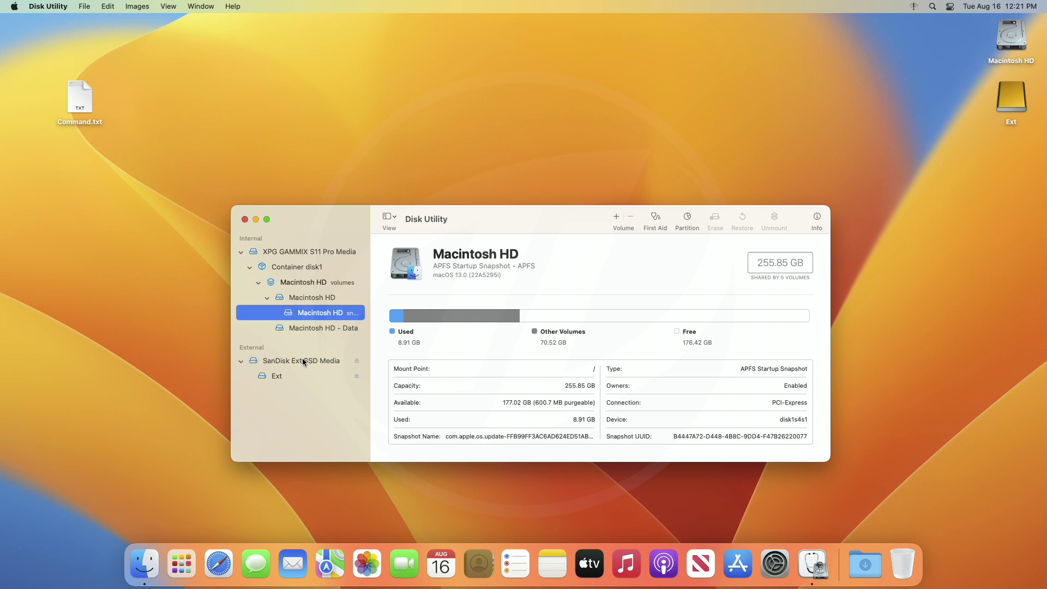
Step: Erase SanDisk Ext SSD Media as a Mac OS Extended (Journaled) volume named USB
{"action": "left_click", "coordinate": [282, 361]}
{"action": "left_click", "coordinate": [714, 218]}
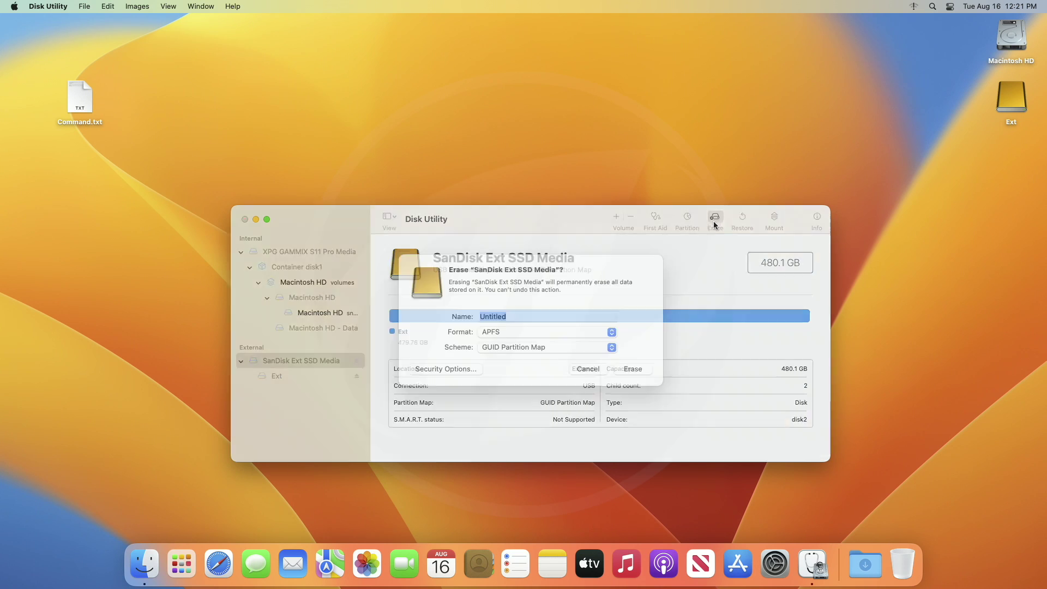
{"action": "type", "text": "USB"}
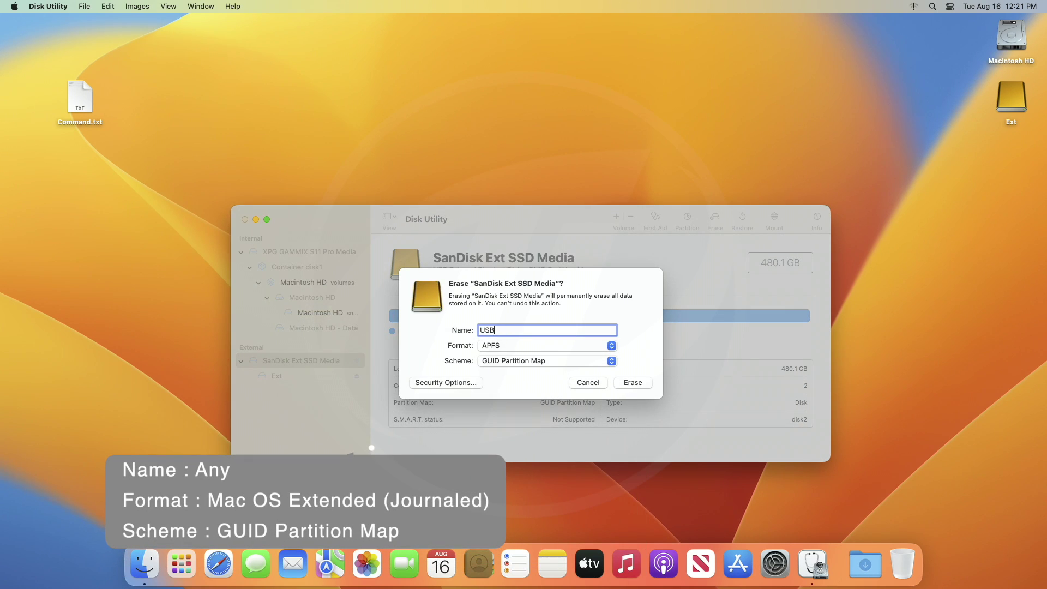
{"action": "left_click", "coordinate": [574, 348]}
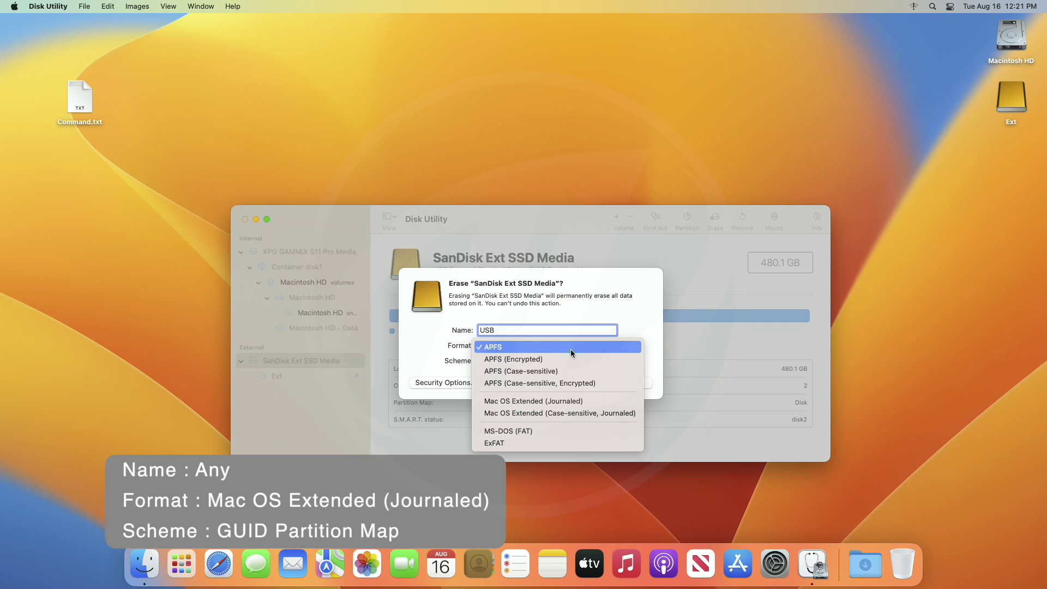
{"action": "left_click", "coordinate": [562, 400]}
{"action": "left_click", "coordinate": [626, 384]}
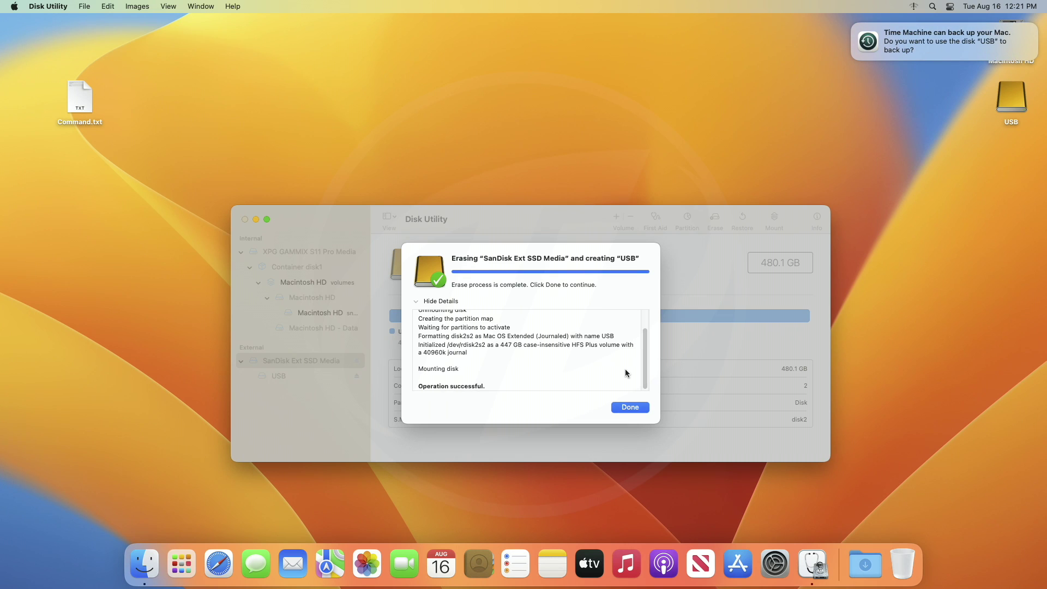
{"action": "left_click", "coordinate": [620, 408]}
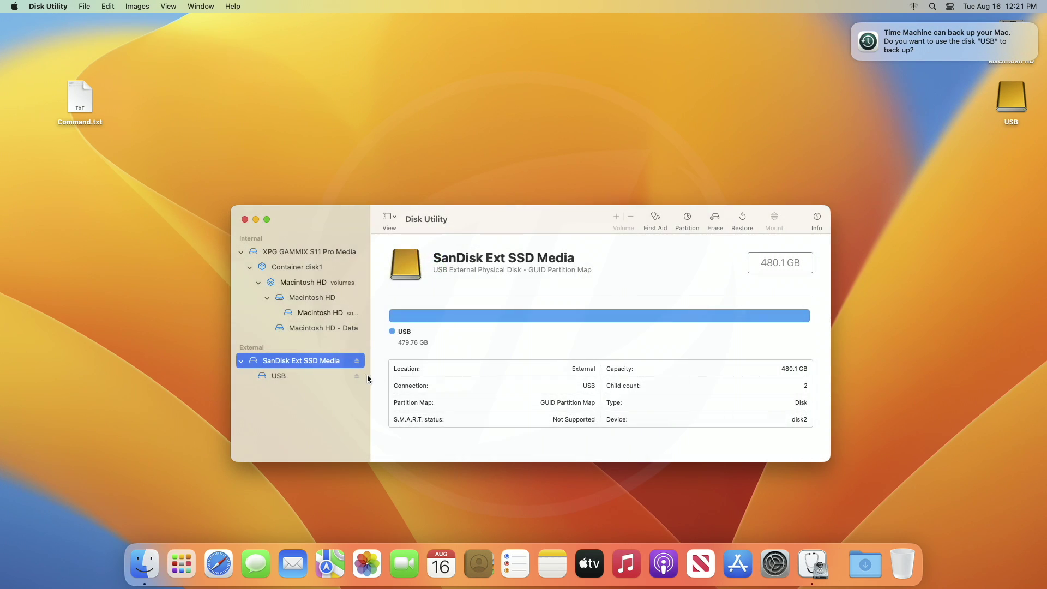
Step: Divide the SanDisk drive into four equal 120 GB partitions
{"action": "left_click", "coordinate": [686, 221]}
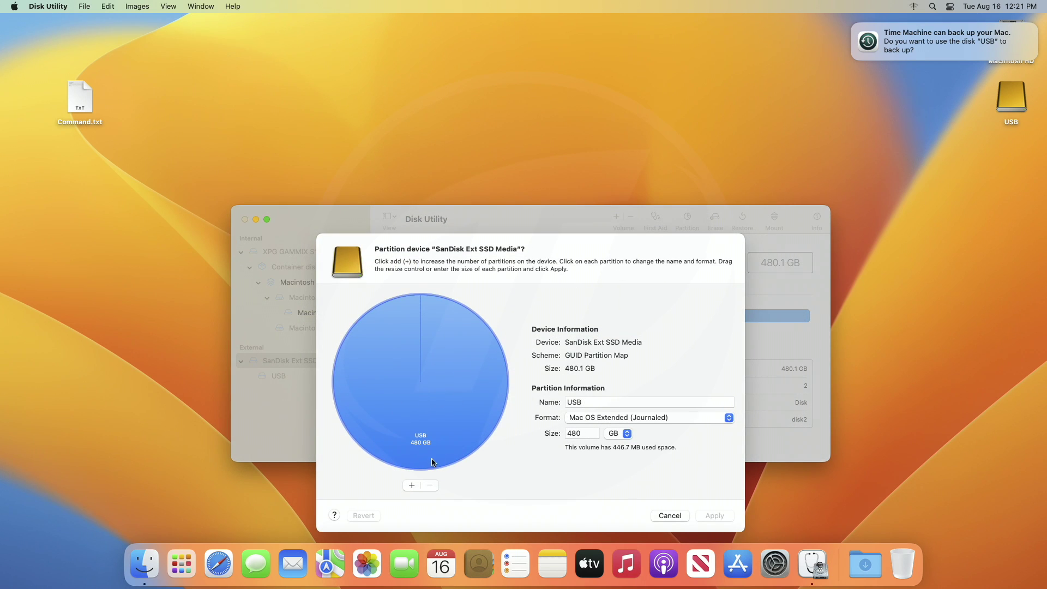
{"action": "left_click", "coordinate": [407, 489]}
{"action": "left_click", "coordinate": [407, 489]}
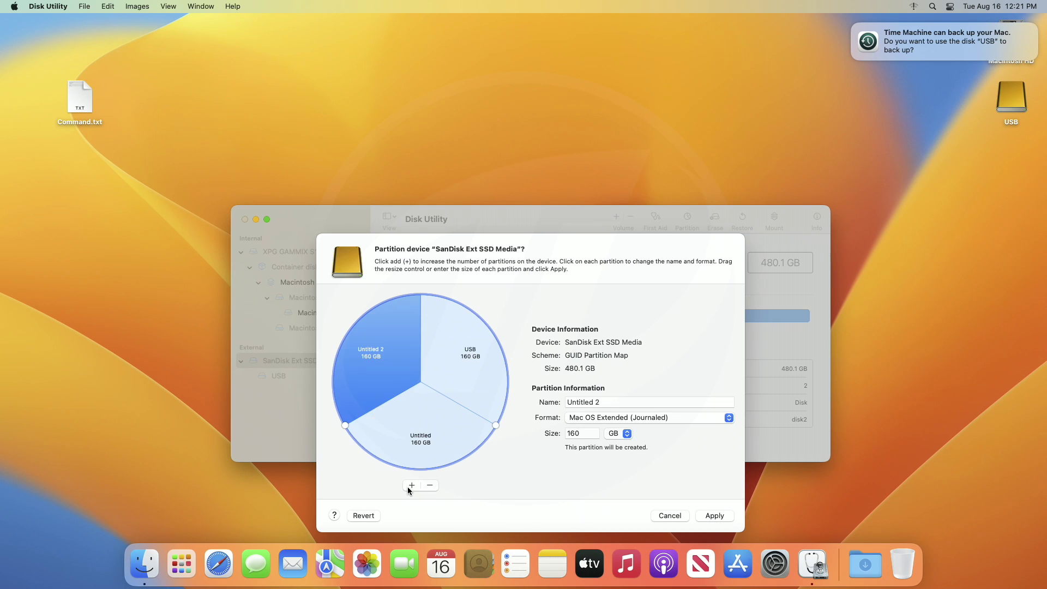
{"action": "left_click", "coordinate": [412, 486]}
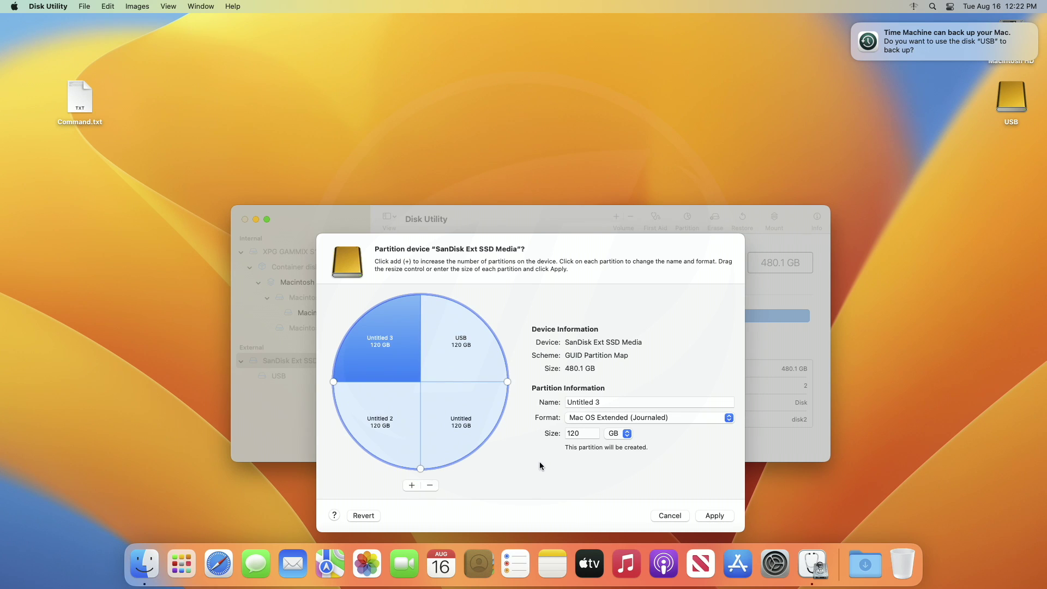
Step: Name the four partitions Ventura, Monterey, BigSur and Catalina
{"action": "left_click", "coordinate": [485, 375]}
{"action": "double_click", "coordinate": [567, 402]}
{"action": "type", "text": "Ventura"}
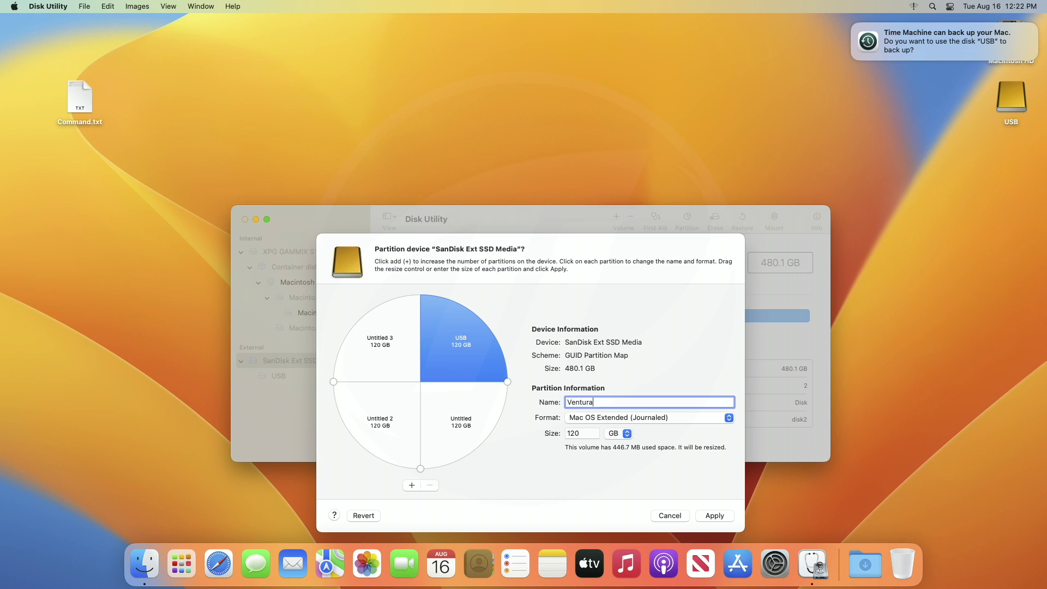
{"action": "left_click", "coordinate": [467, 415]}
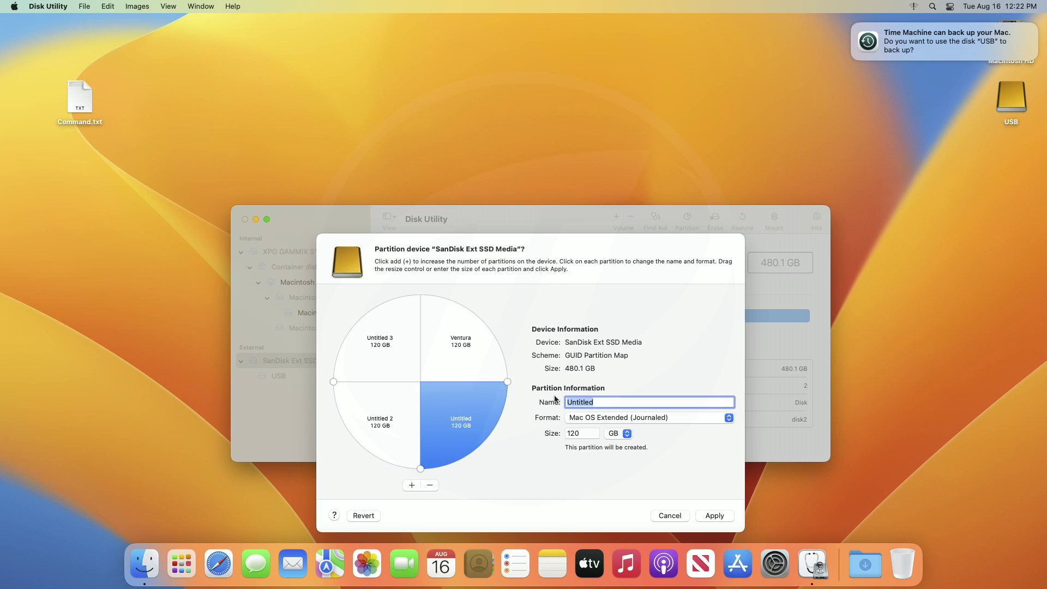
{"action": "type", "text": "Monterey"}
{"action": "left_click", "coordinate": [364, 422]}
{"action": "type", "text": "BigSur"}
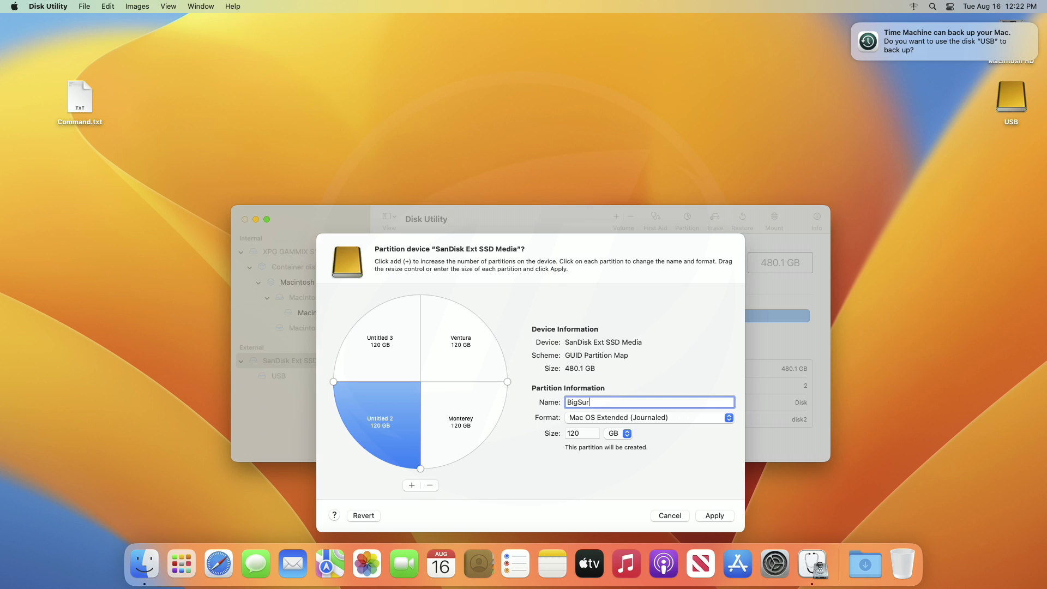
{"action": "left_click", "coordinate": [383, 332]}
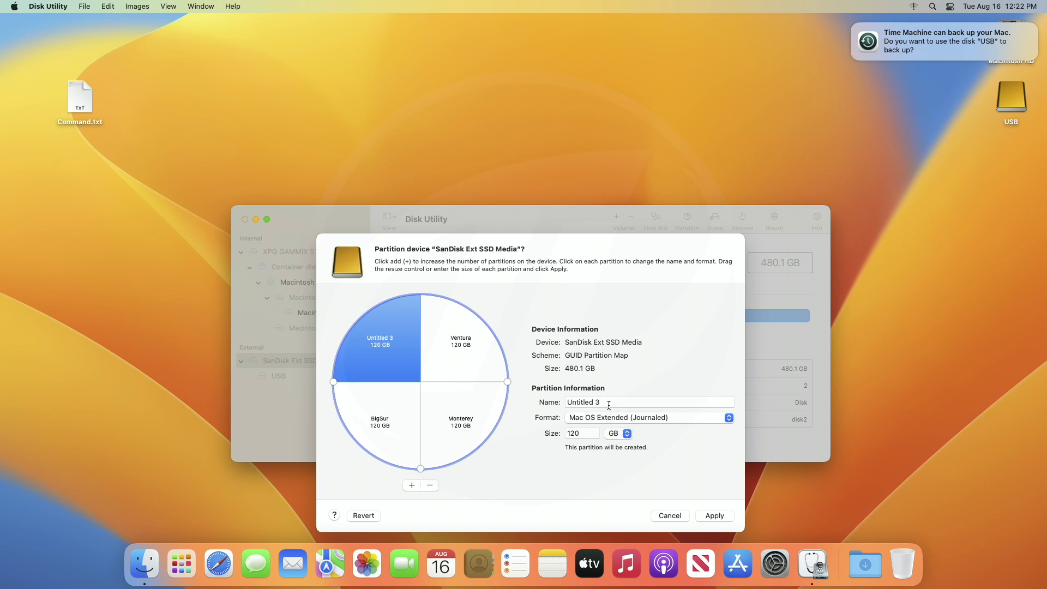
{"action": "type", "text": "Catalina"}
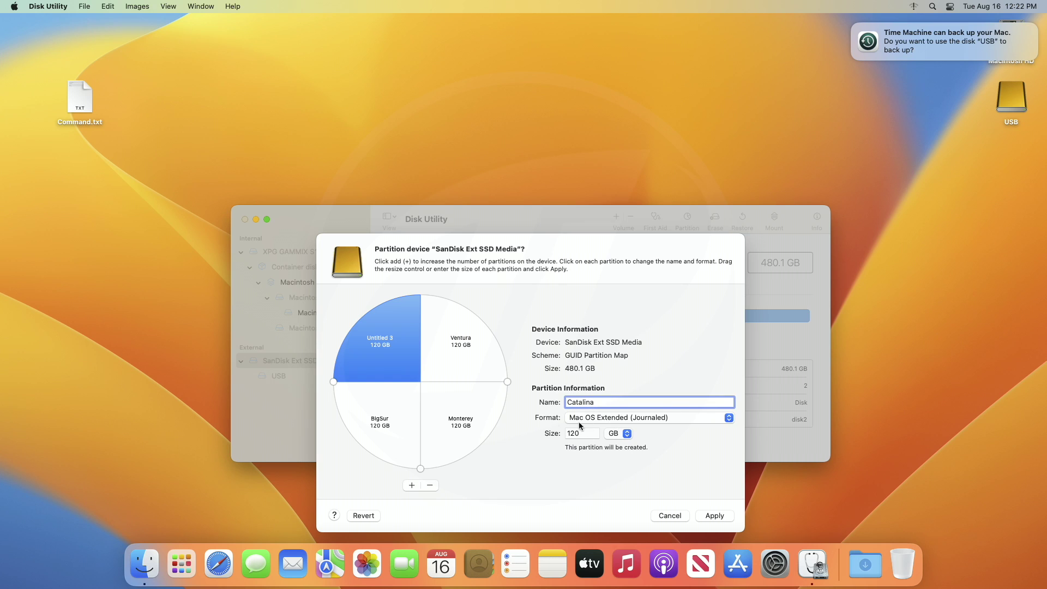
Step: Review each partition's settings, then apply and confirm the four-partition layout
{"action": "left_click", "coordinate": [464, 367]}
{"action": "left_click", "coordinate": [453, 428]}
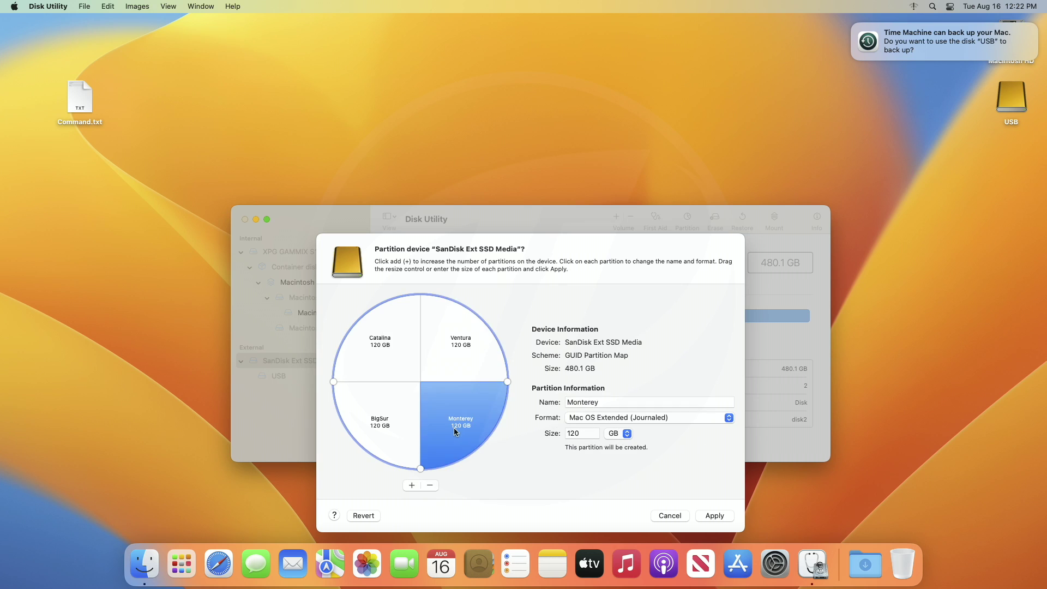
{"action": "left_click", "coordinate": [391, 429]}
{"action": "left_click", "coordinate": [391, 352]}
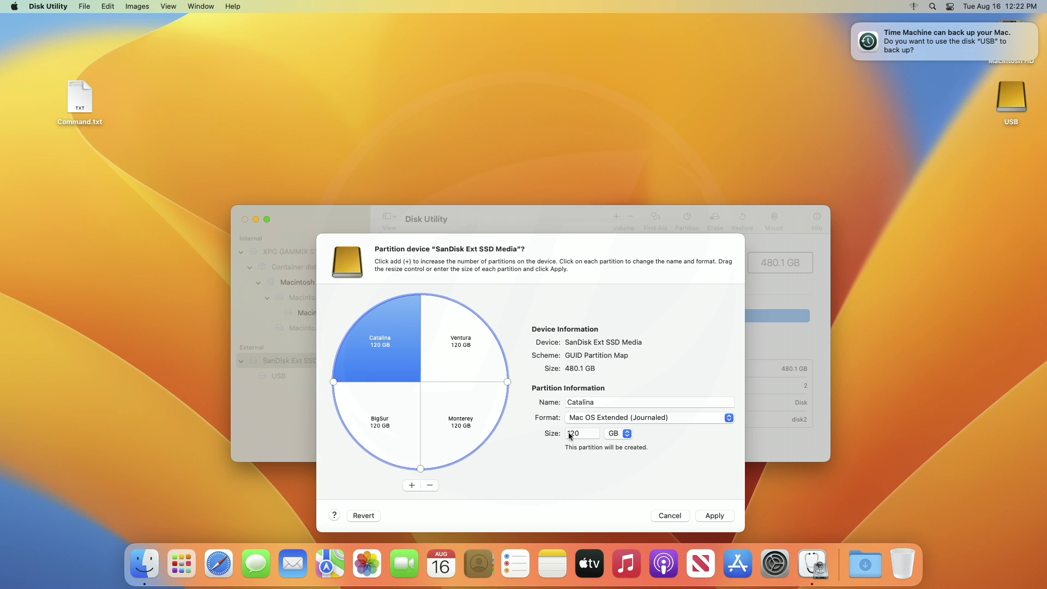
{"action": "left_click", "coordinate": [703, 516]}
{"action": "left_click", "coordinate": [575, 433]}
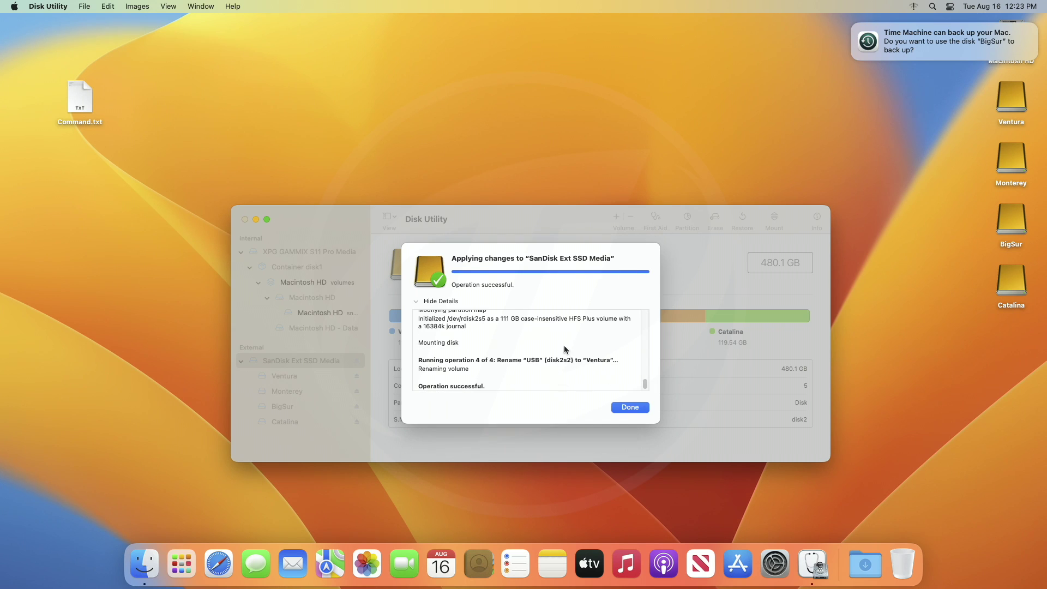
Step: Dismiss the finished partition report and bring up the Disk Utility app menu
{"action": "left_click", "coordinate": [615, 410]}
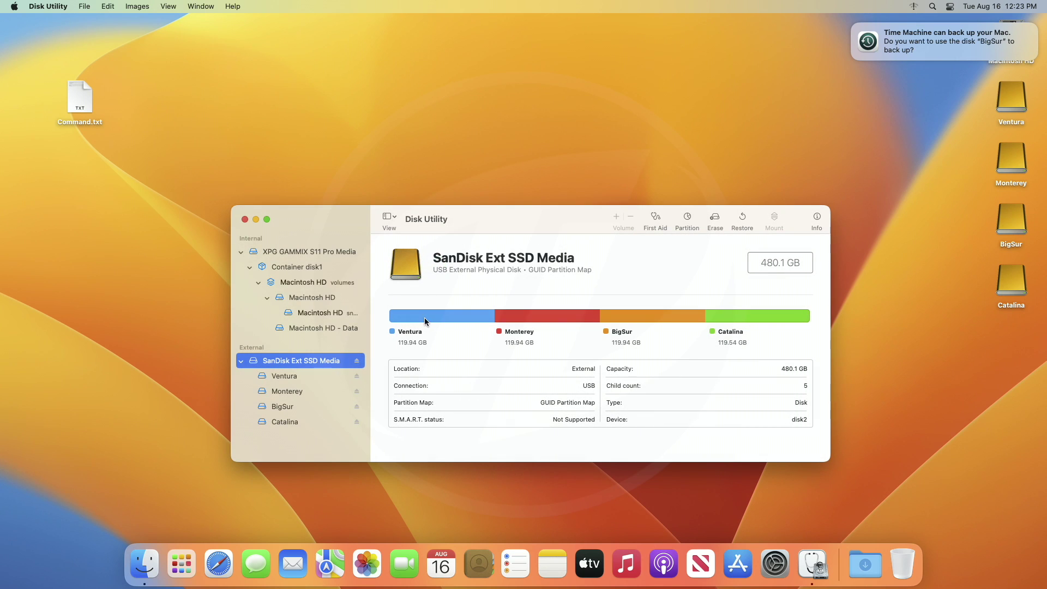
{"action": "left_click", "coordinate": [60, 6]}
Step: Quit Disk Utility, dismiss the Time Machine notification and launch Terminal via Spotlight
{"action": "left_click", "coordinate": [80, 103]}
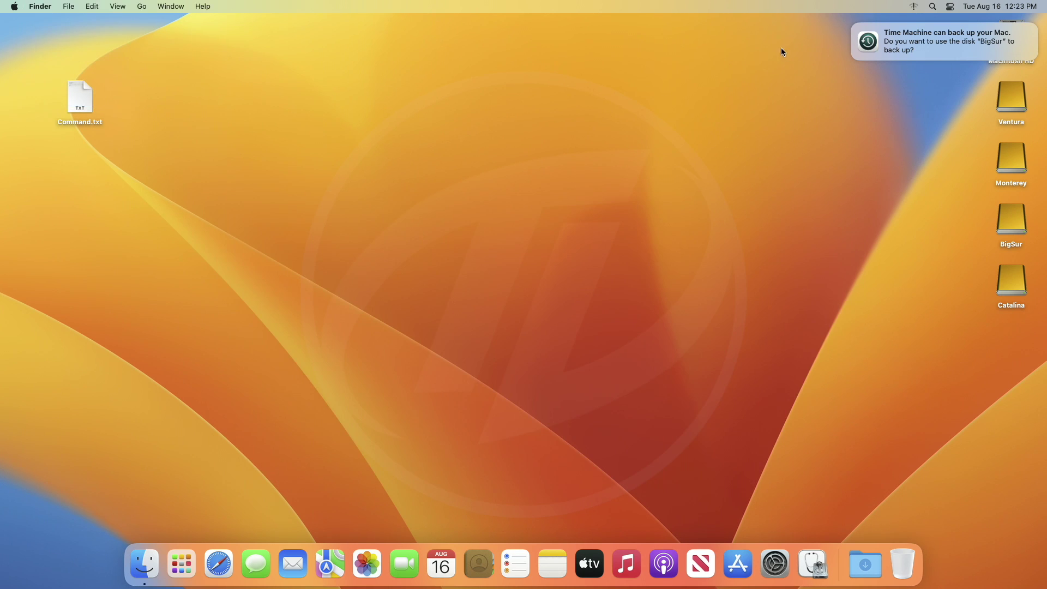
{"action": "left_click", "coordinate": [851, 24]}
{"action": "key", "text": "super+space"}
{"action": "type", "text": "terminal"}
{"action": "key", "text": "Return"}
Step: Open Command.txt in TextEdit and select the Ventura beta createinstallmedia command
{"action": "left_click", "coordinate": [79, 103]}
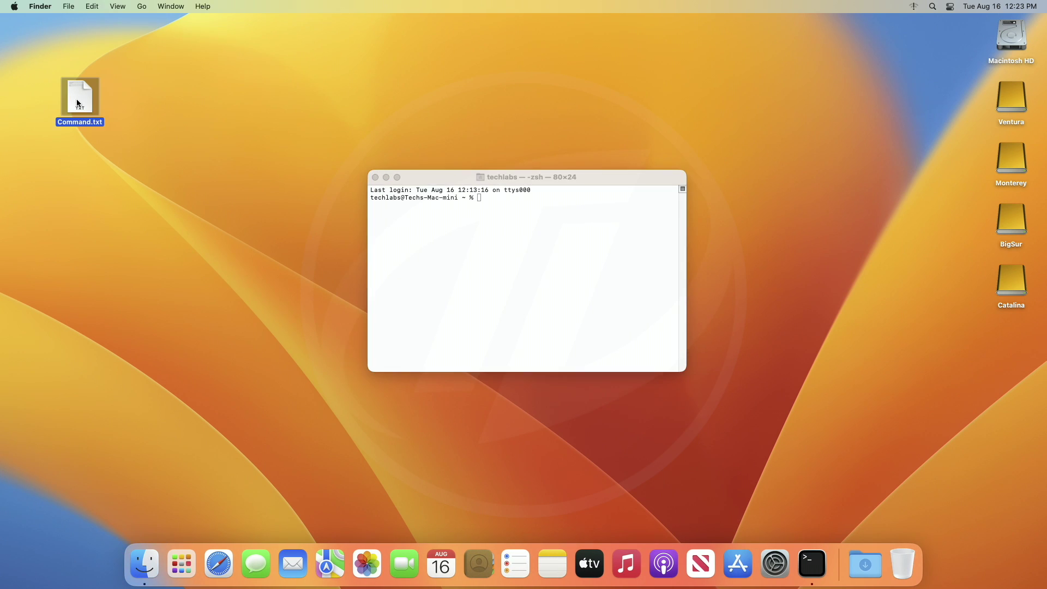
{"action": "double_click", "coordinate": [79, 103]}
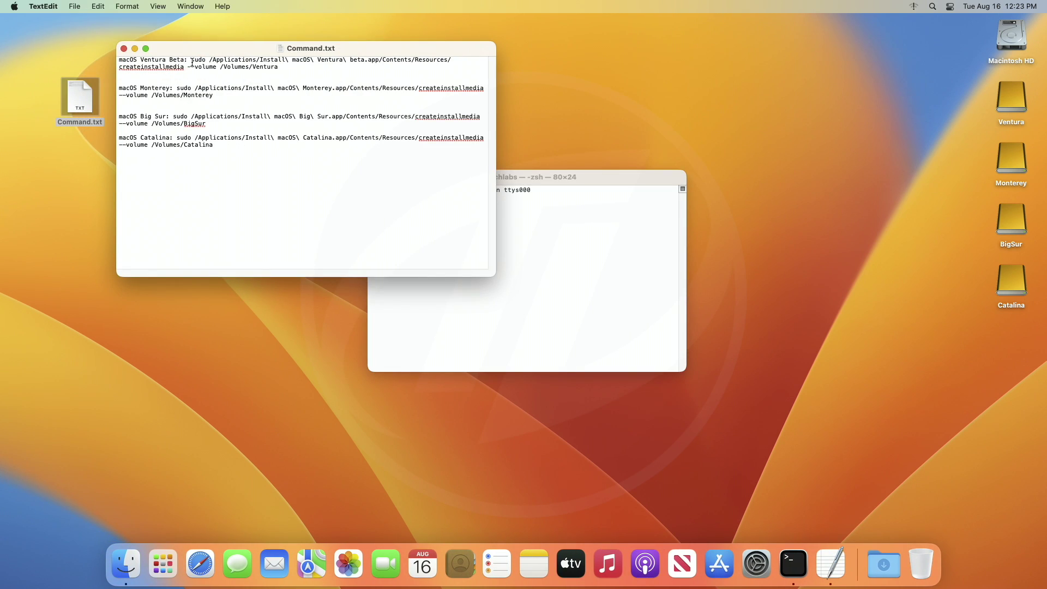
{"action": "left_click_drag", "start_coordinate": [191, 61], "coordinate": [279, 69]}
{"action": "key", "text": "super+c"}
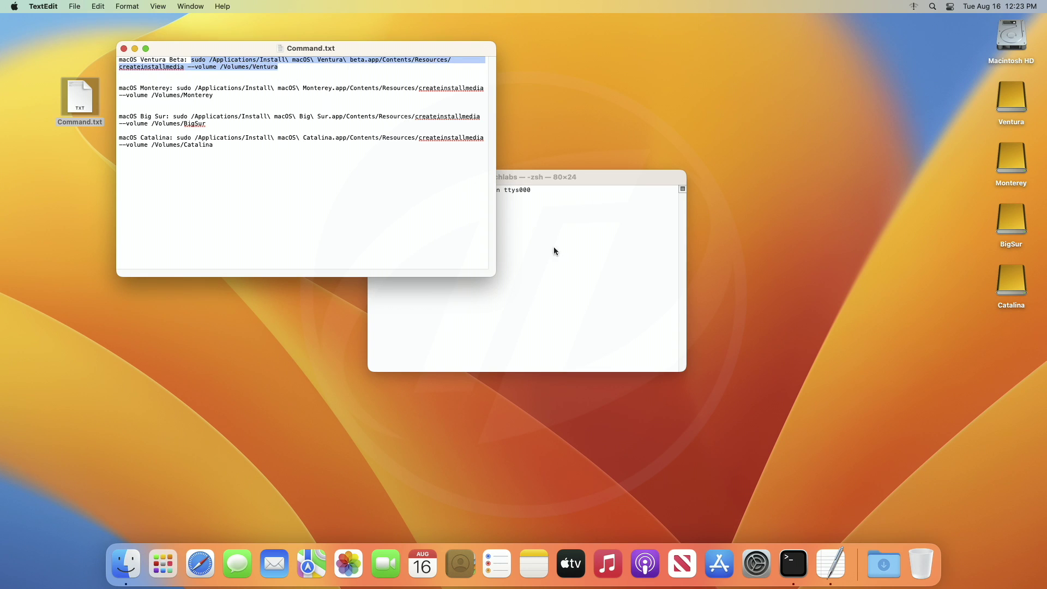
Step: Run the Ventura command in Terminal, enter the admin password and confirm erasing with y
{"action": "left_click", "coordinate": [594, 294]}
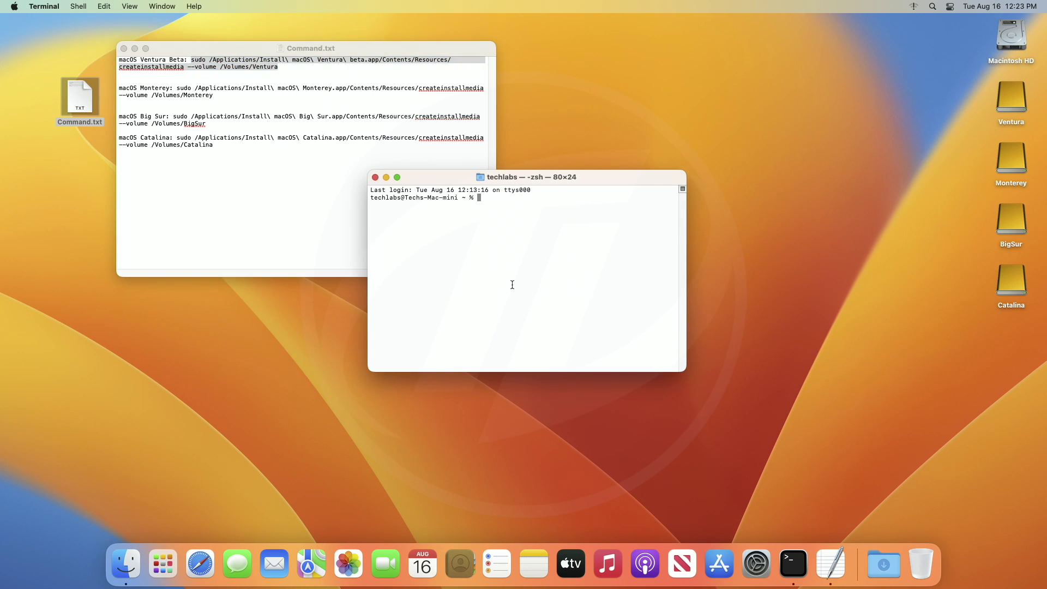
{"action": "key", "text": "super+v"}
{"action": "key", "text": "Return"}
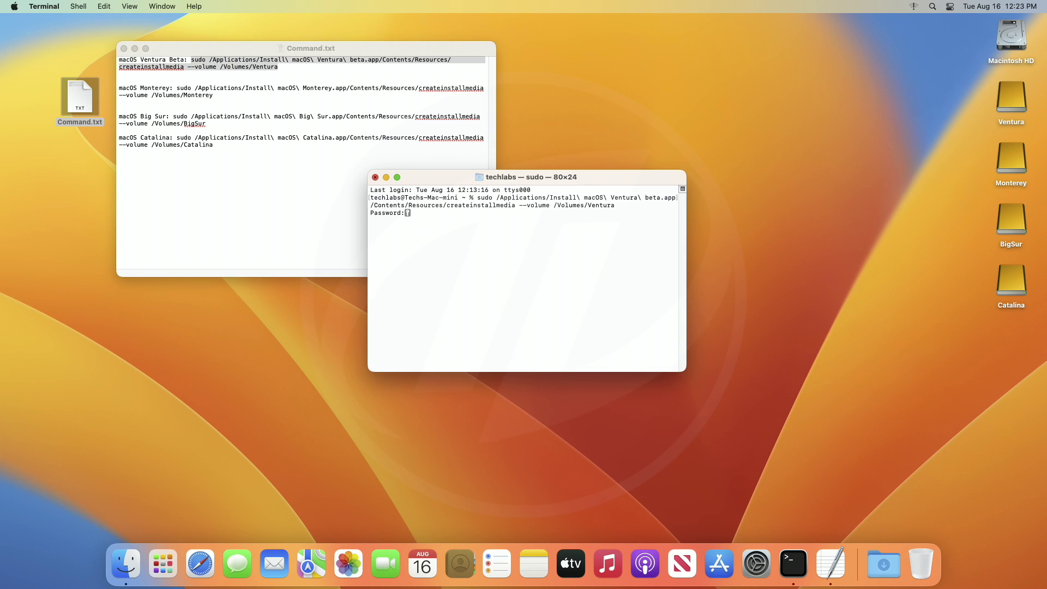
{"action": "key", "text": "Return"}
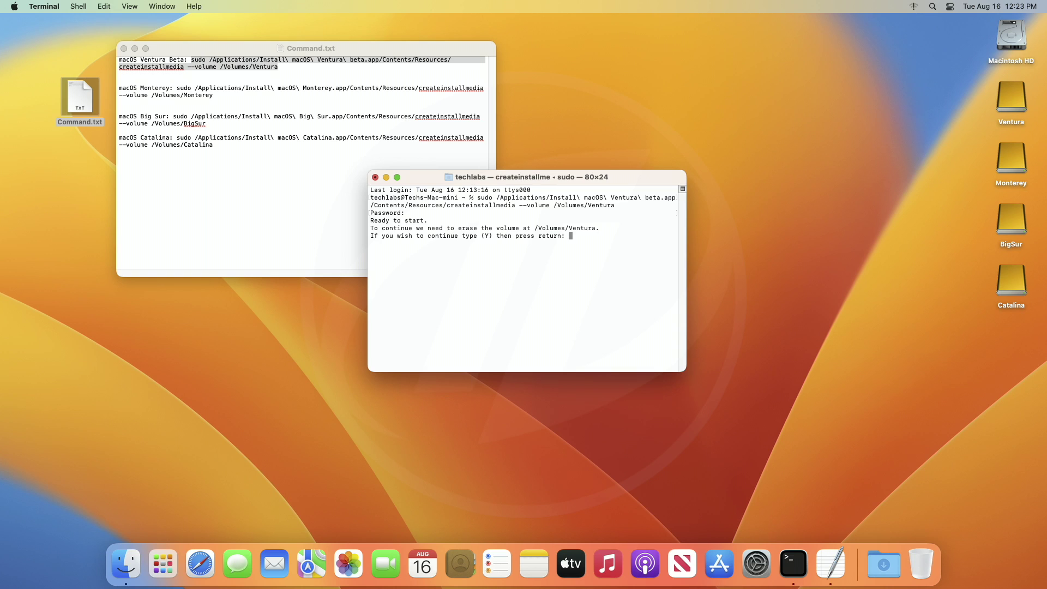
{"action": "type", "text": "y"}
{"action": "key", "text": "Return"}
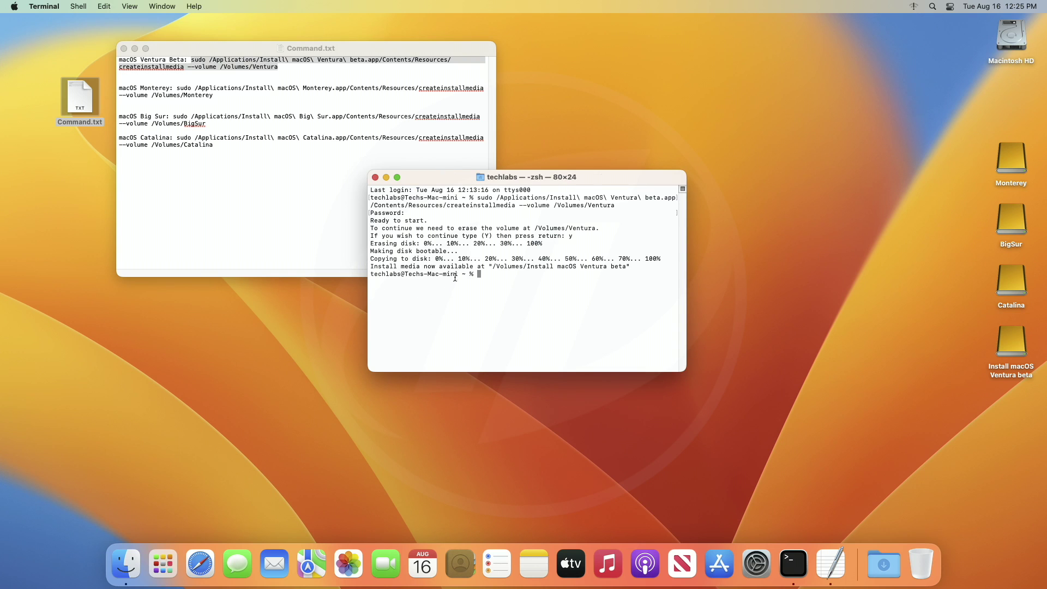
Step: Paste the Monterey createinstallmedia command into Terminal, run it and confirm erasing with y
{"action": "left_click", "coordinate": [177, 89]}
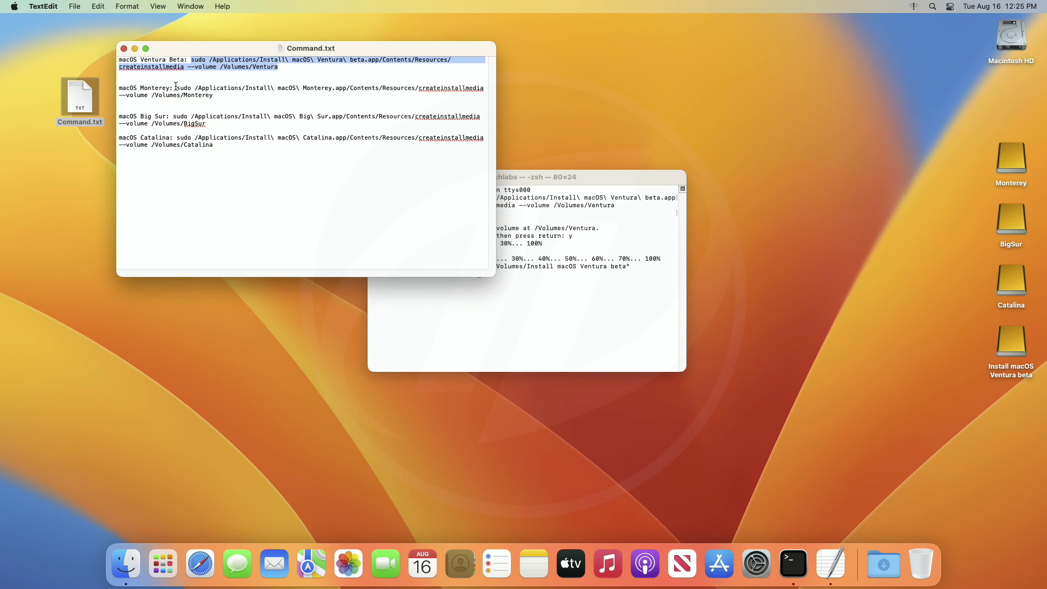
{"action": "left_click", "coordinate": [176, 87]}
{"action": "left_click_drag", "start_coordinate": [177, 87], "coordinate": [213, 97]}
{"action": "key", "text": "super+c"}
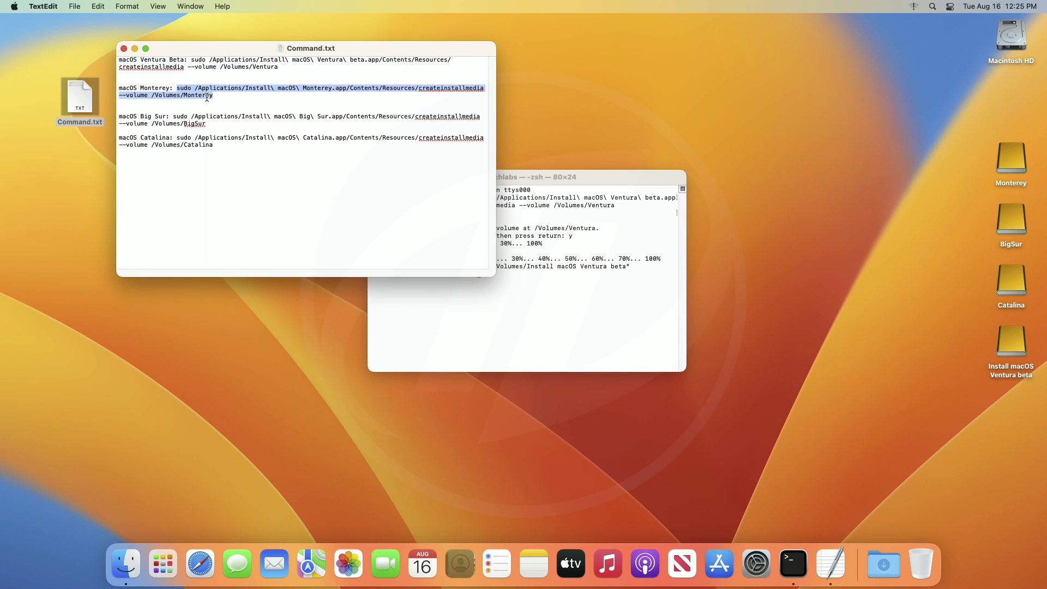
{"action": "left_click", "coordinate": [562, 330]}
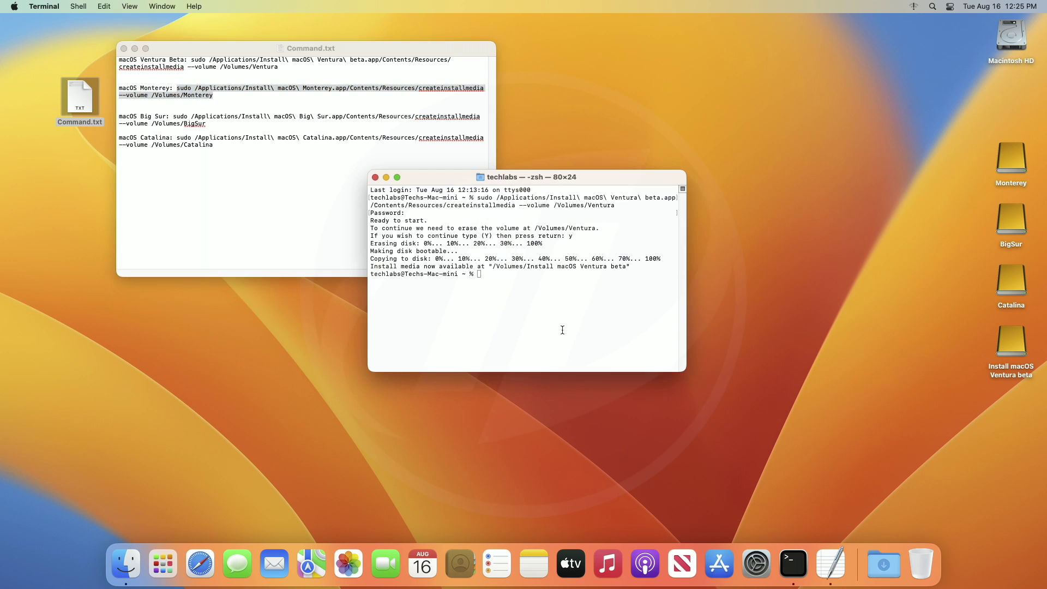
{"action": "key", "text": "super+v"}
{"action": "key", "text": "Return"}
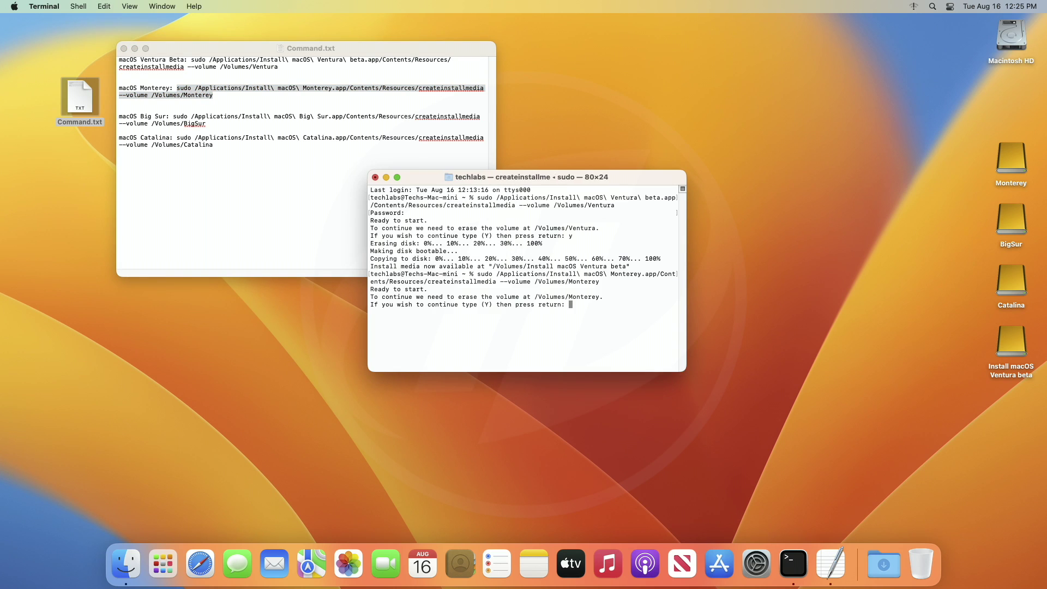
{"action": "type", "text": "y"}
{"action": "key", "text": "Return"}
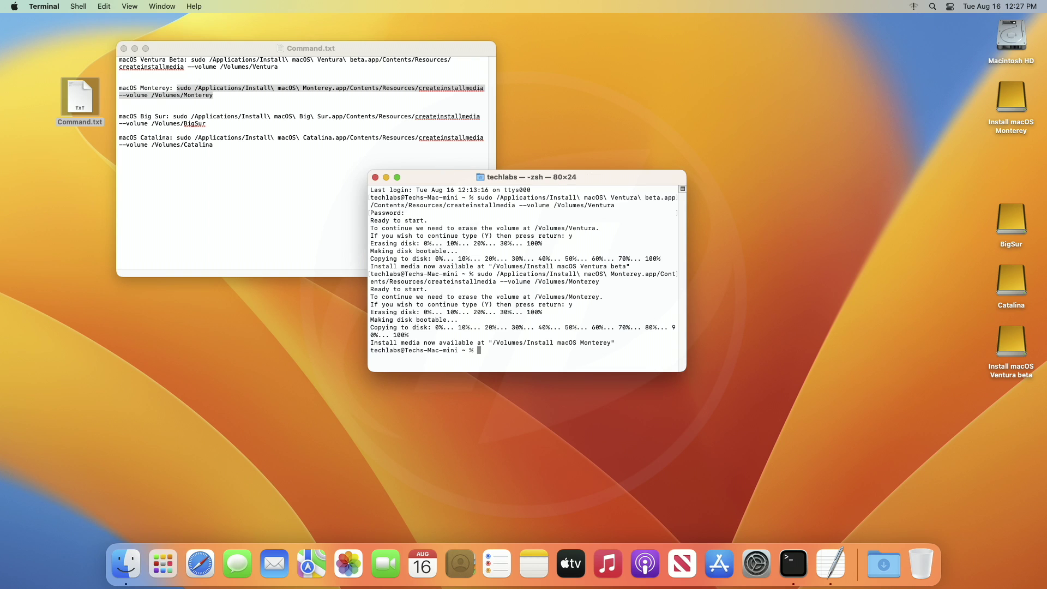
Step: Copy the Big Sur command from Command.txt, run it in Terminal and confirm with y
{"action": "left_click", "coordinate": [174, 116]}
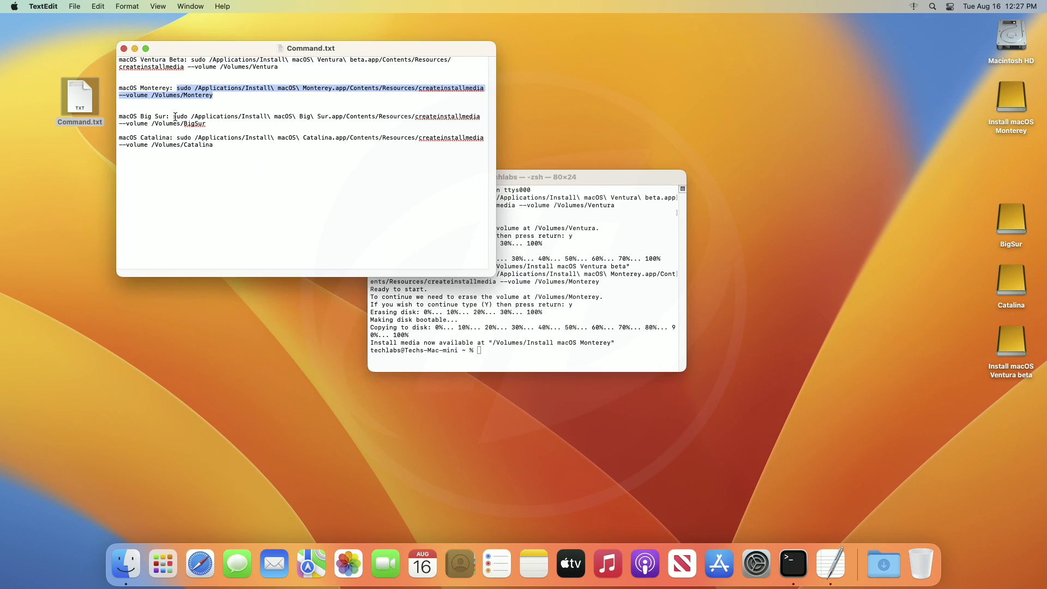
{"action": "left_click_drag", "start_coordinate": [174, 117], "coordinate": [206, 124]}
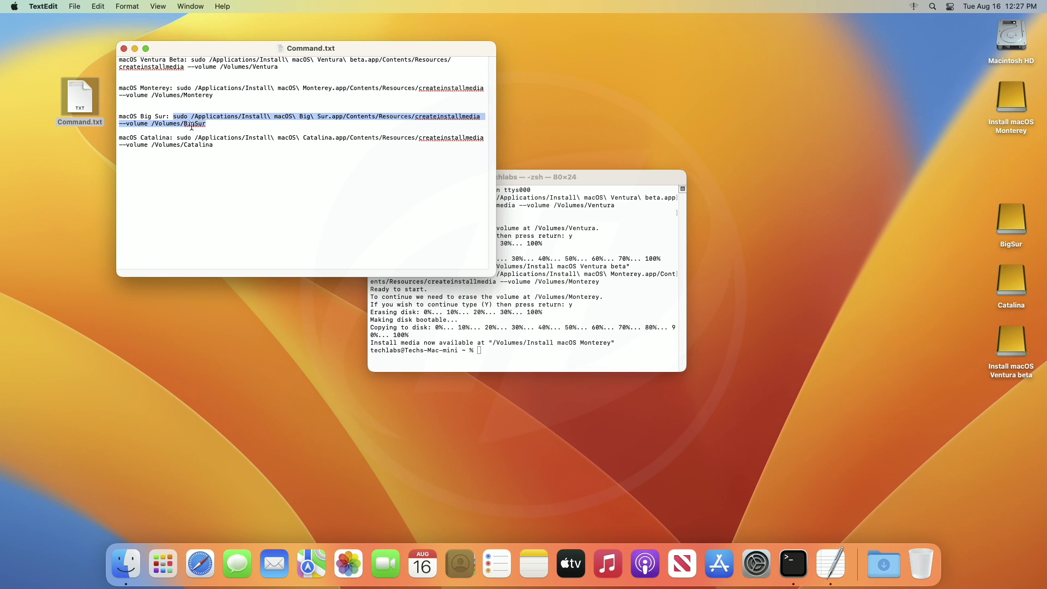
{"action": "key", "text": "super+c"}
{"action": "left_click", "coordinate": [496, 353]}
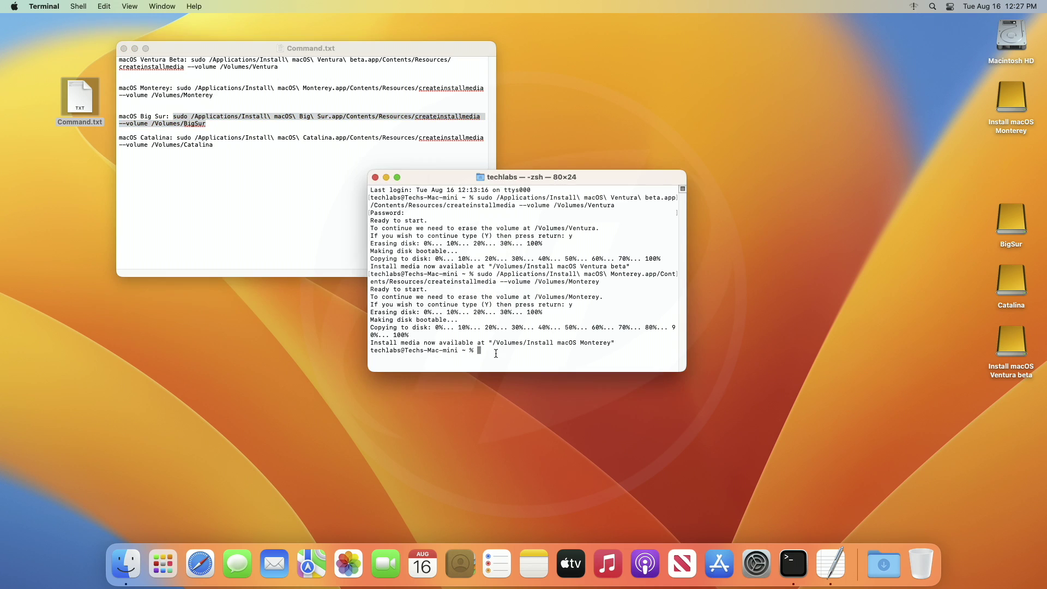
{"action": "key", "text": "super+v"}
{"action": "key", "text": "Return"}
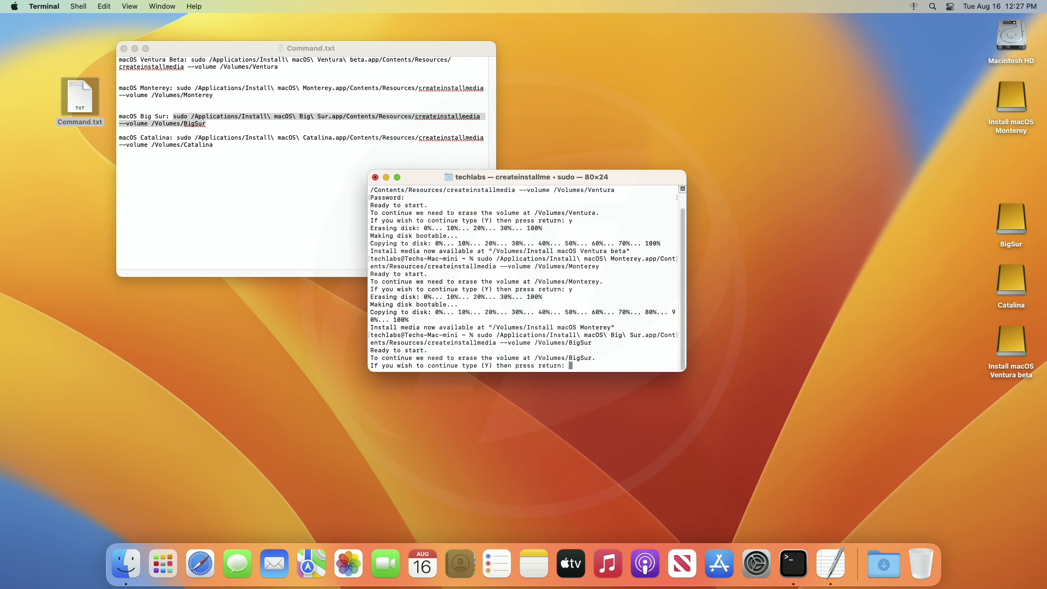
{"action": "type", "text": "y"}
{"action": "key", "text": "Return"}
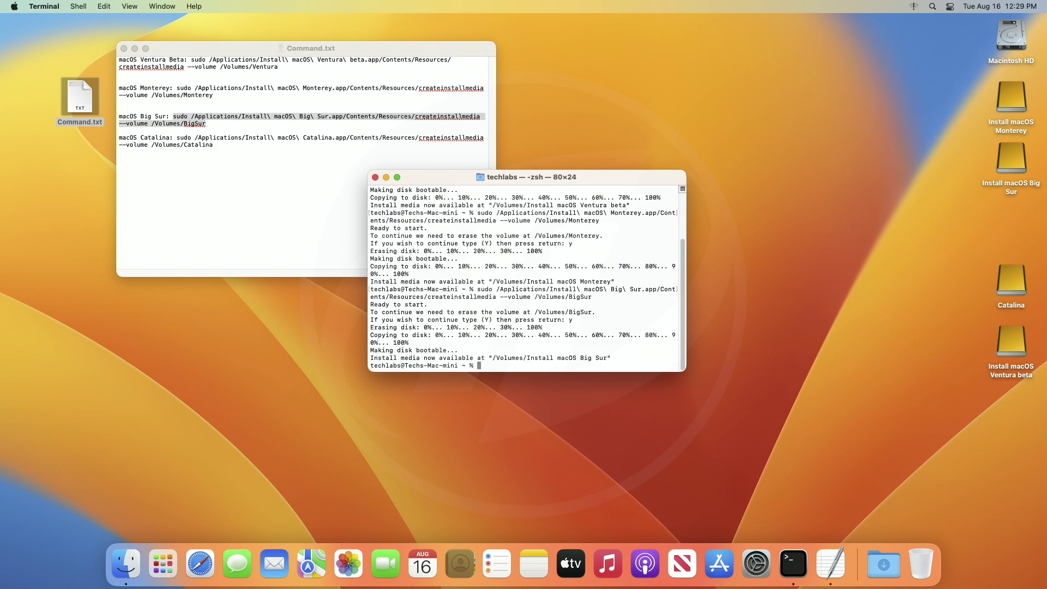
Step: Paste the Catalina createinstallmedia command into Terminal, run it and confirm erasing with y
{"action": "left_click", "coordinate": [178, 139]}
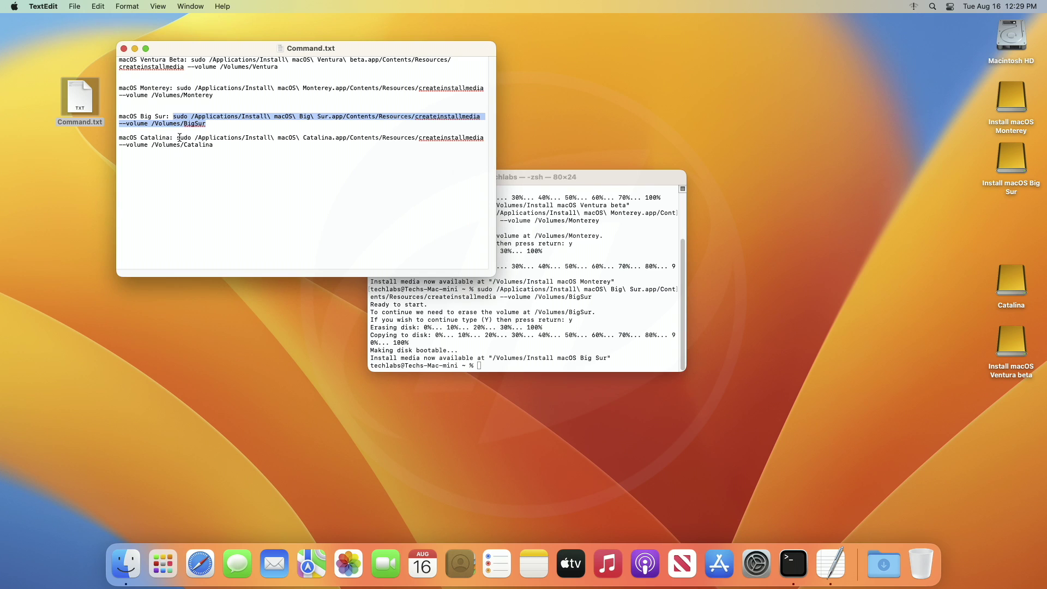
{"action": "left_click_drag", "start_coordinate": [177, 138], "coordinate": [213, 147]}
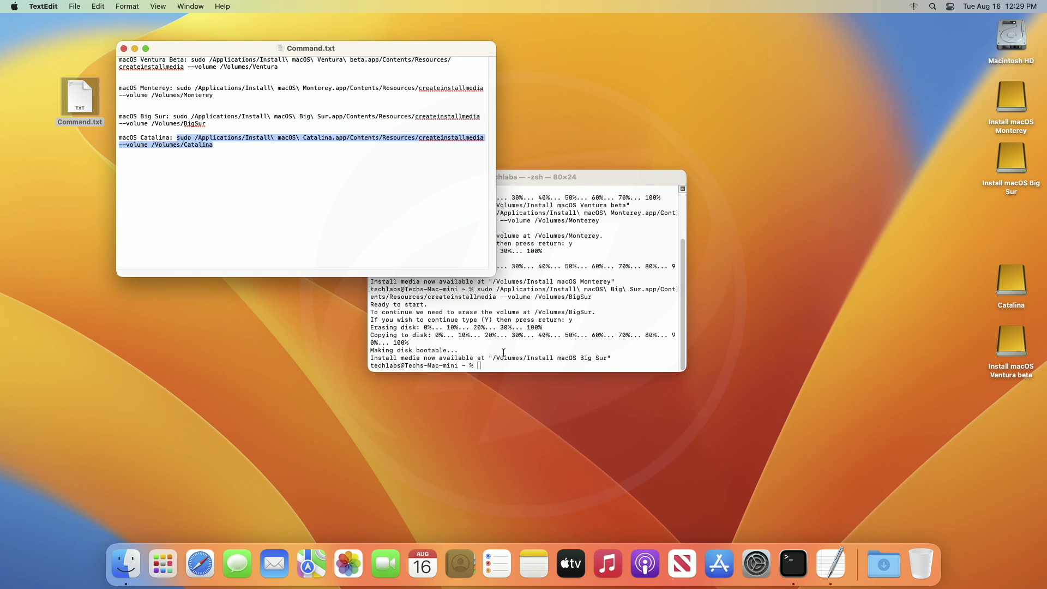
{"action": "left_click", "coordinate": [548, 365]}
{"action": "key", "text": "super+v"}
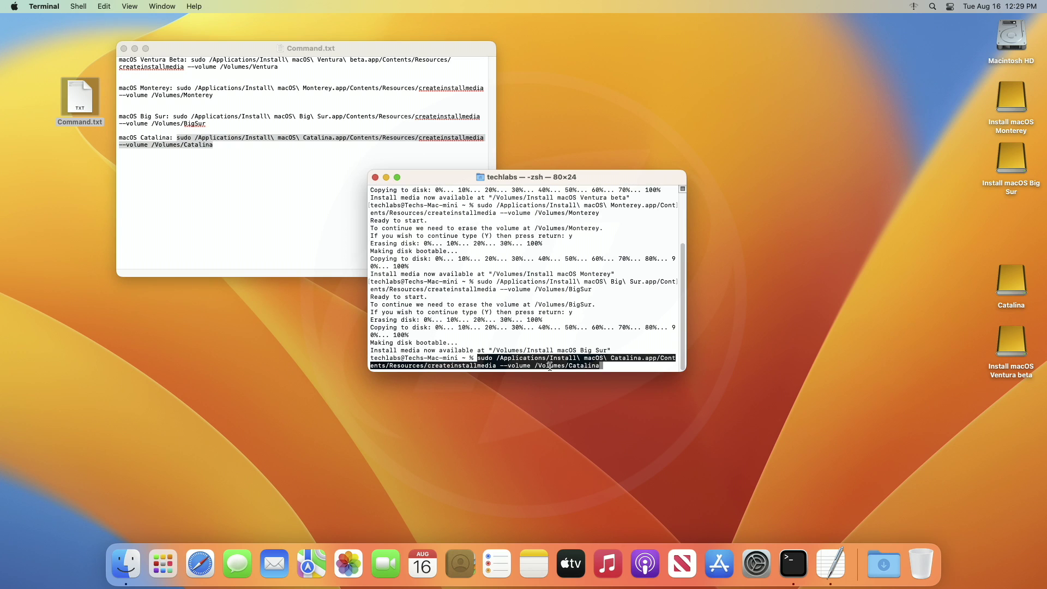
{"action": "key", "text": "Return"}
{"action": "type", "text": "y"}
{"action": "key", "text": "Return"}
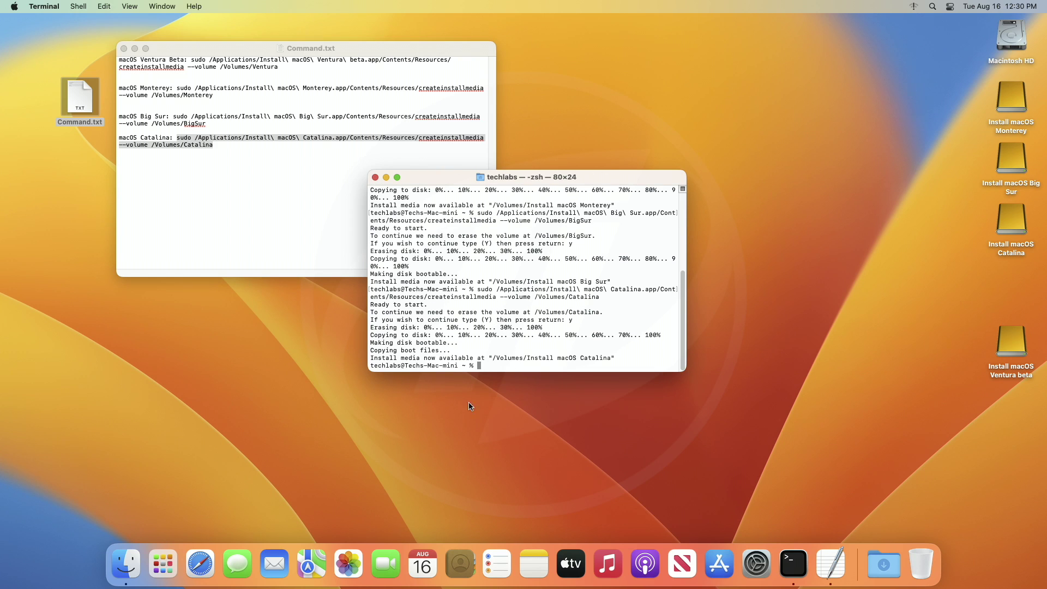
Step: Line up the installer volume icons on the desktop with Clean Up
{"action": "left_click_drag", "start_coordinate": [1014, 354], "coordinate": [1007, 299]}
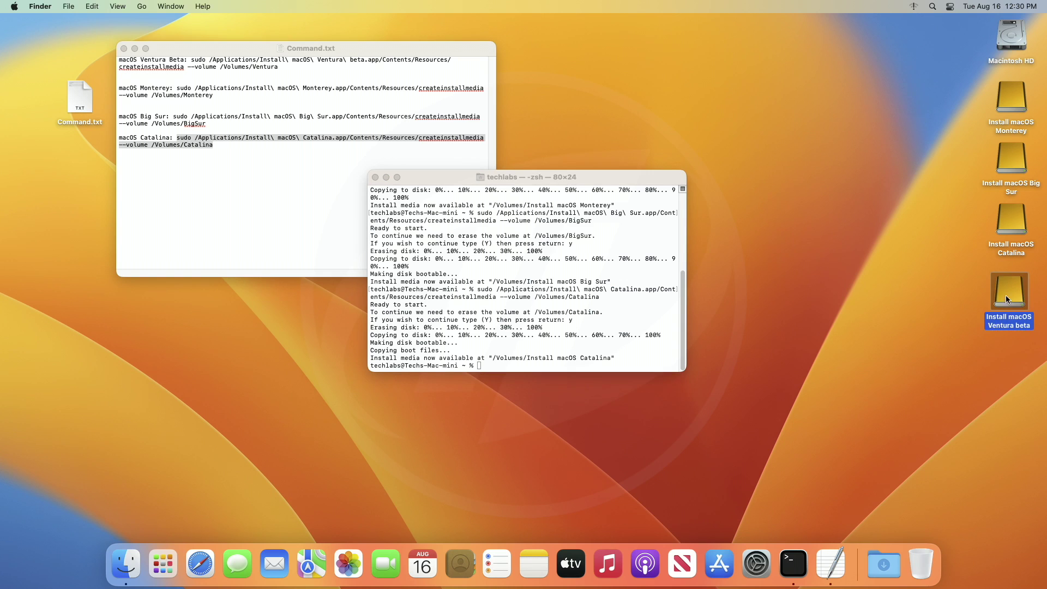
{"action": "right_click", "coordinate": [926, 242]}
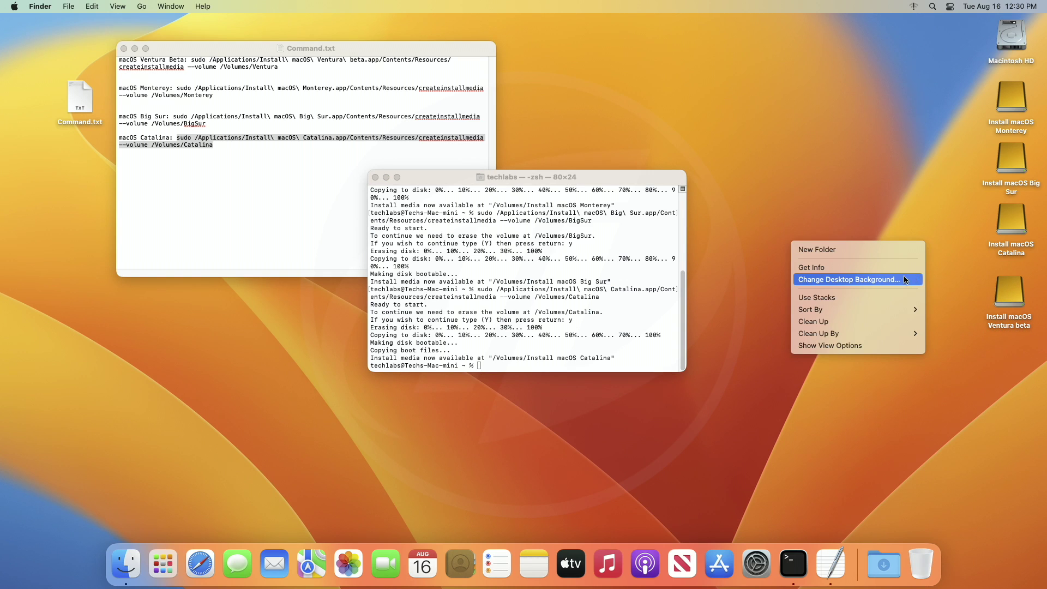
{"action": "left_click", "coordinate": [868, 320]}
Step: Quit Terminal and TextEdit, then restart the Mac from the Apple menu
{"action": "left_click", "coordinate": [382, 218]}
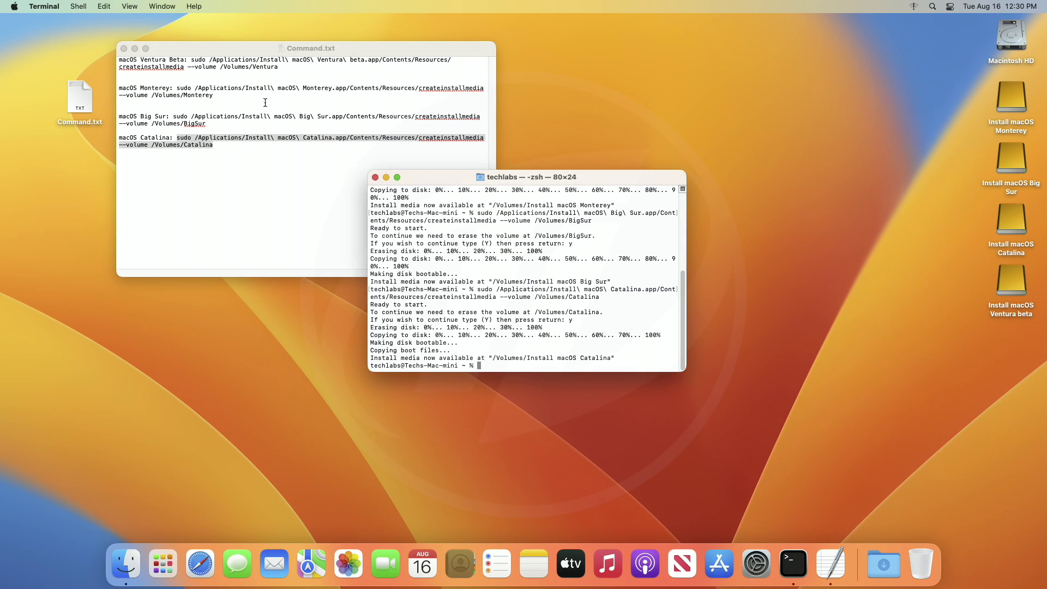
{"action": "left_click", "coordinate": [40, 4]}
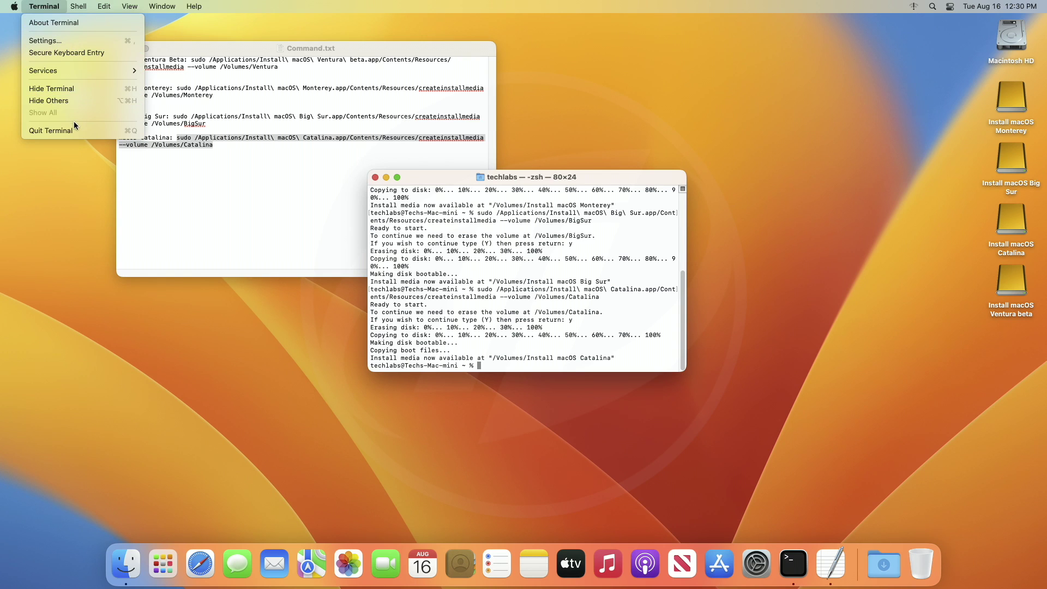
{"action": "left_click", "coordinate": [80, 131]}
{"action": "left_click", "coordinate": [230, 240]}
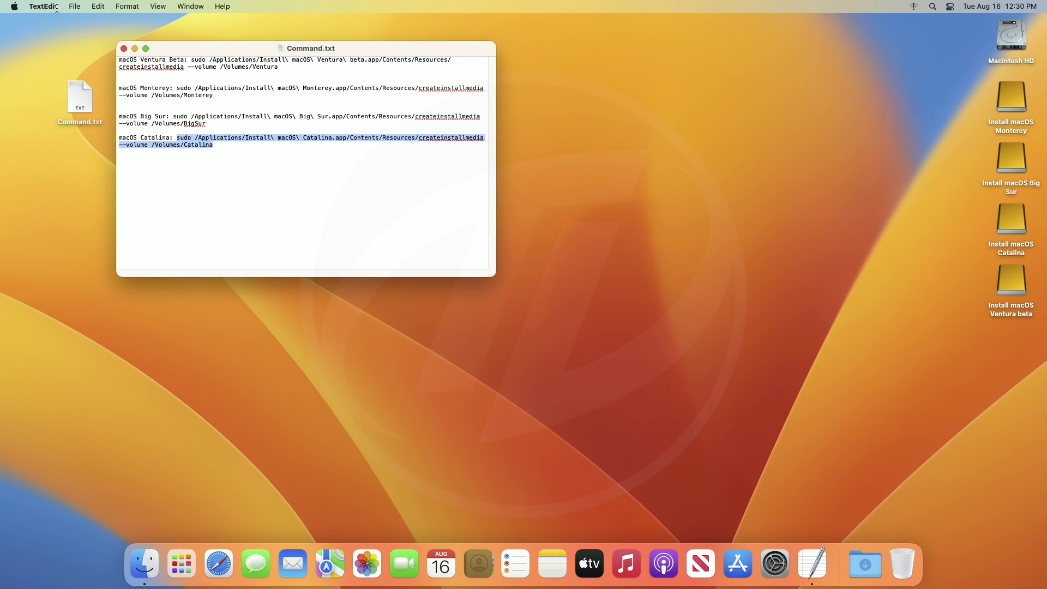
{"action": "left_click", "coordinate": [52, 6]}
{"action": "left_click", "coordinate": [82, 120]}
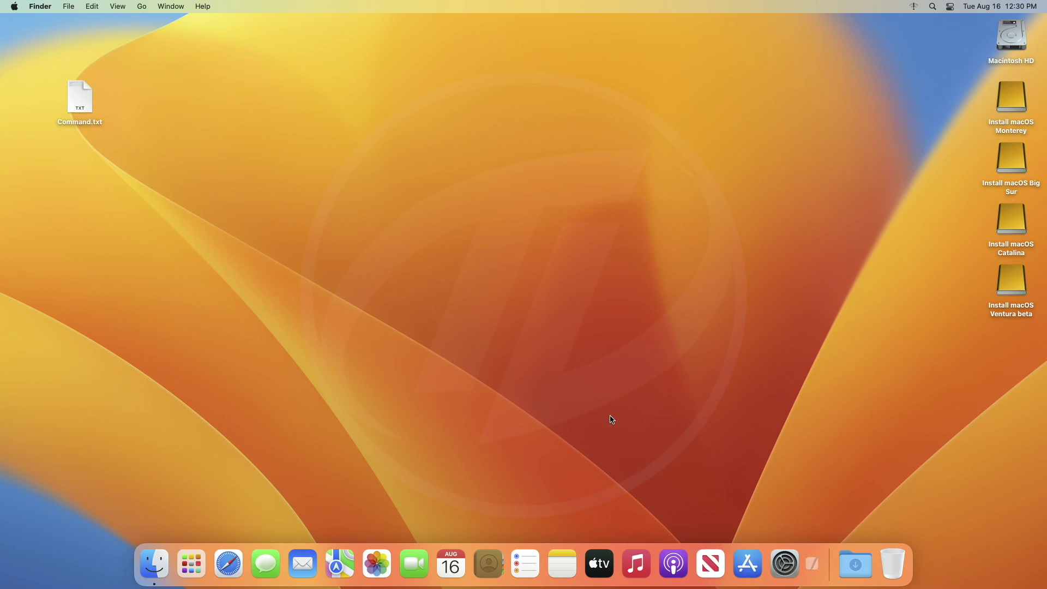
{"action": "left_click", "coordinate": [14, 6]}
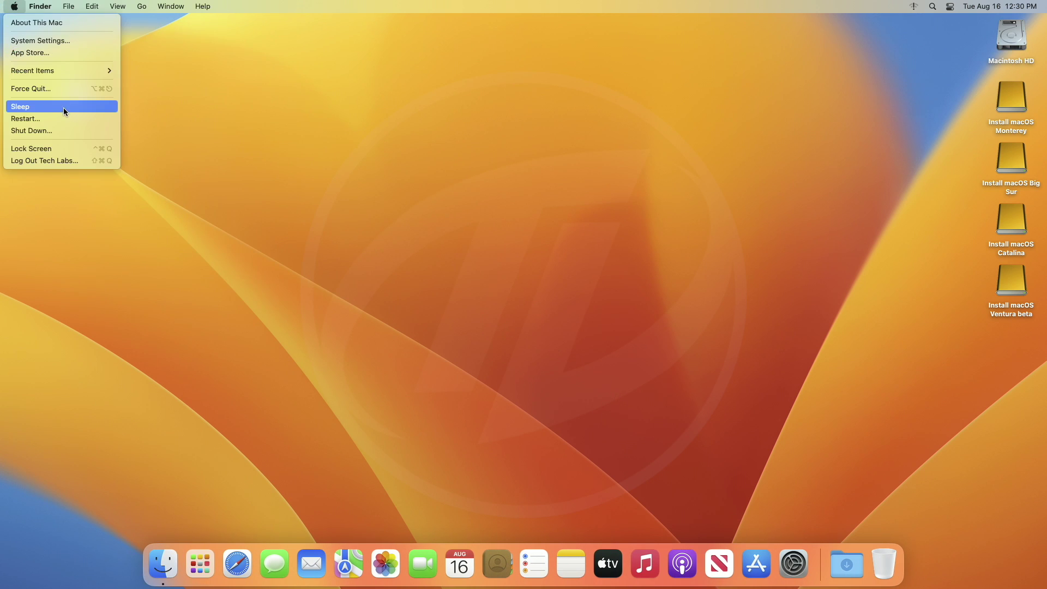
{"action": "left_click", "coordinate": [65, 115]}
Step: Confirm the restart and boot from Install macOS Catalina in the startup picker
{"action": "left_click", "coordinate": [596, 200]}
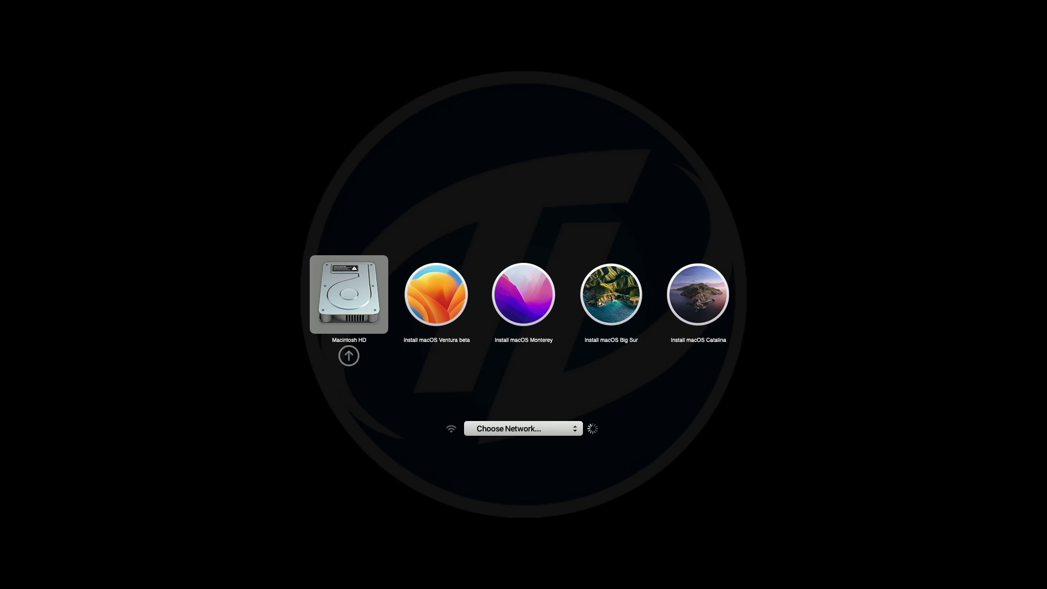
{"action": "key", "text": "Right"}
{"action": "key", "text": "Right"}
{"action": "key", "text": "Right"}
{"action": "key", "text": "Right"}
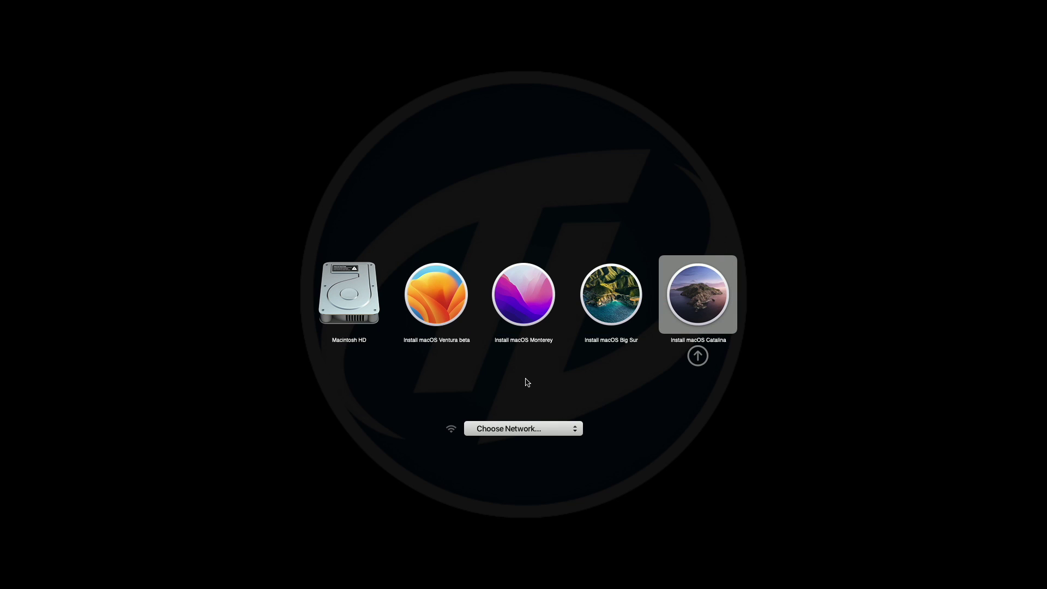
{"action": "key", "text": "Left"}
{"action": "key", "text": "Left"}
{"action": "key", "text": "Left"}
{"action": "key", "text": "Right"}
{"action": "key", "text": "Right"}
{"action": "key", "text": "Right"}
{"action": "key", "text": "Return"}
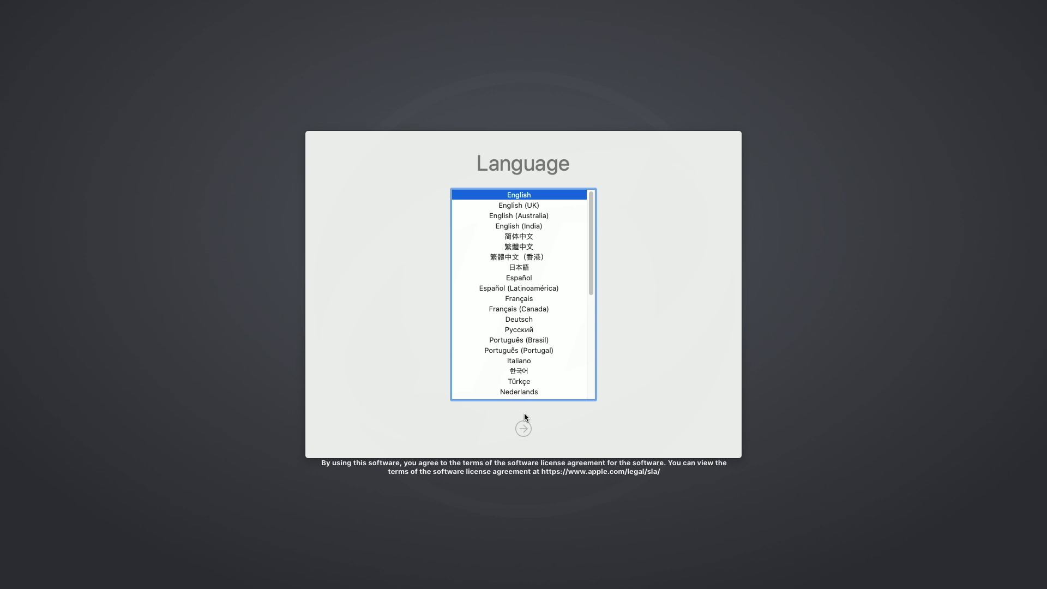
Step: Accept English in the Catalina installer, restart, and boot the 'Install macOS Ventura beta' volume
{"action": "key", "text": "Return"}
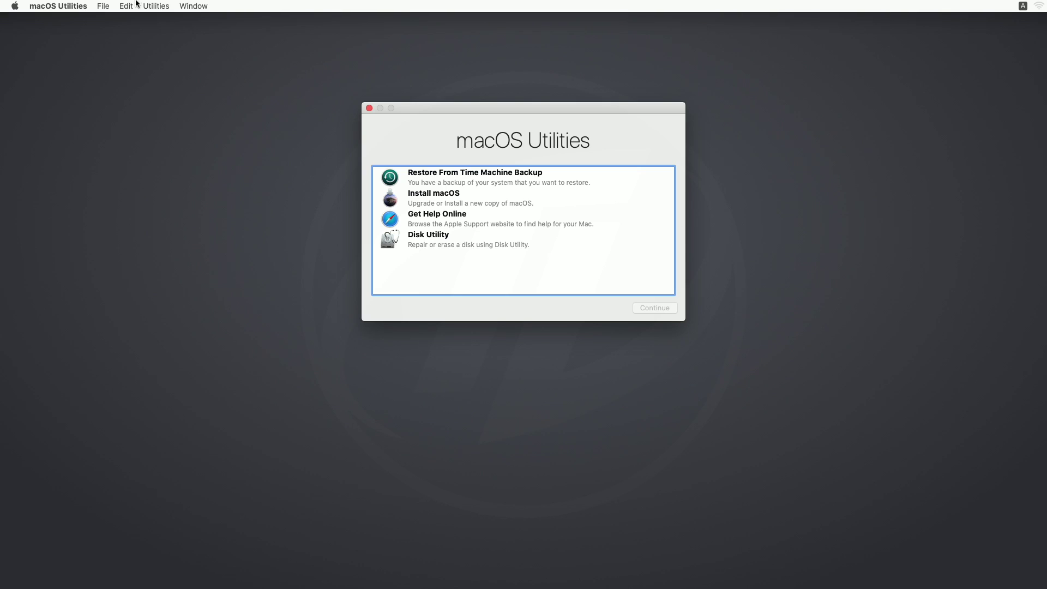
{"action": "left_click", "coordinate": [14, 6]}
{"action": "left_click", "coordinate": [30, 36]}
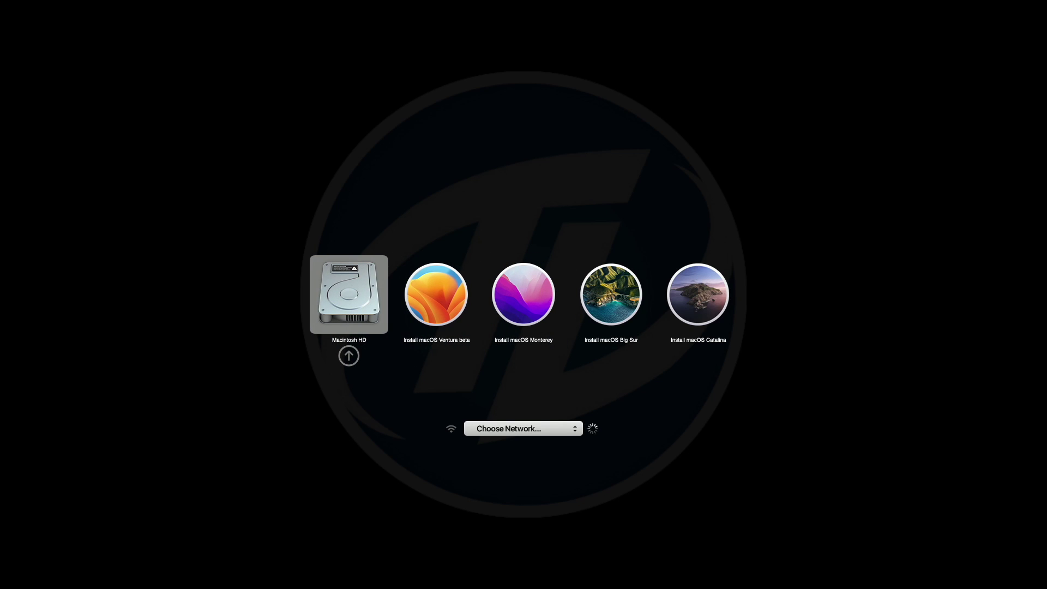
{"action": "key", "text": "Right"}
{"action": "key", "text": "Right"}
{"action": "key", "text": "Right"}
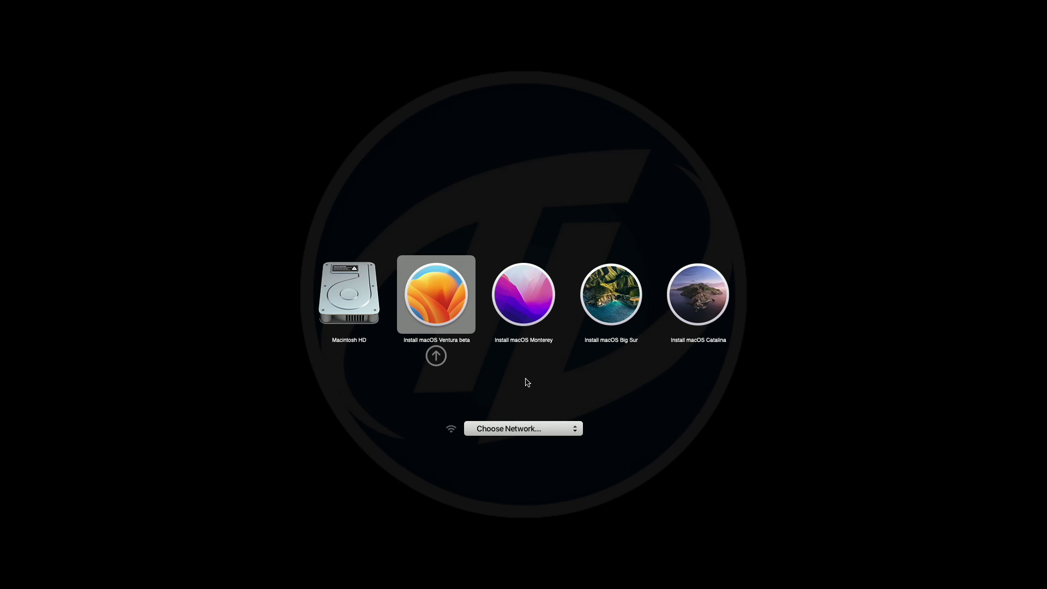
{"action": "key", "text": "Return"}
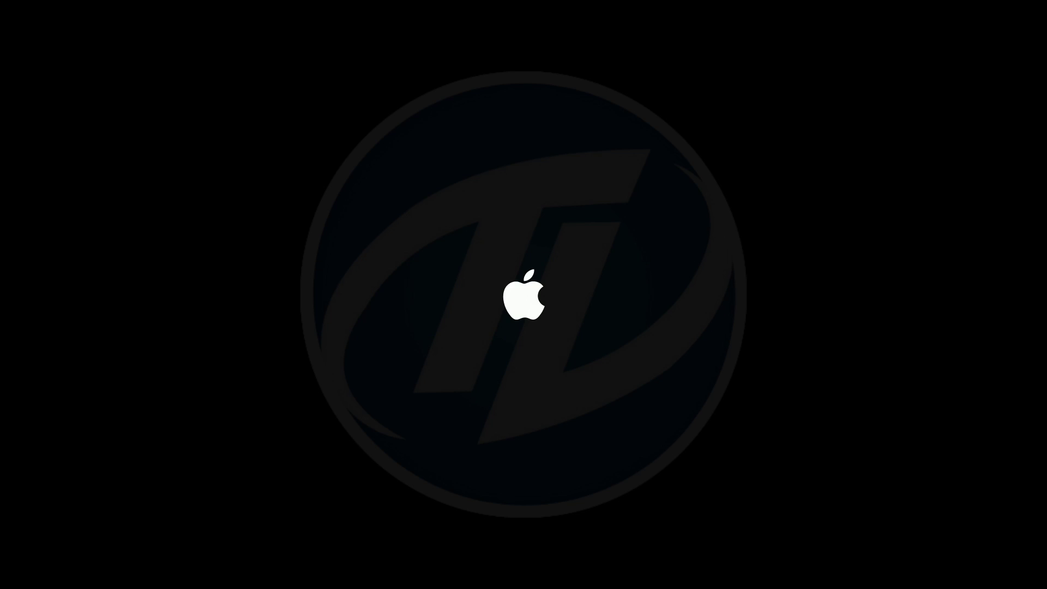